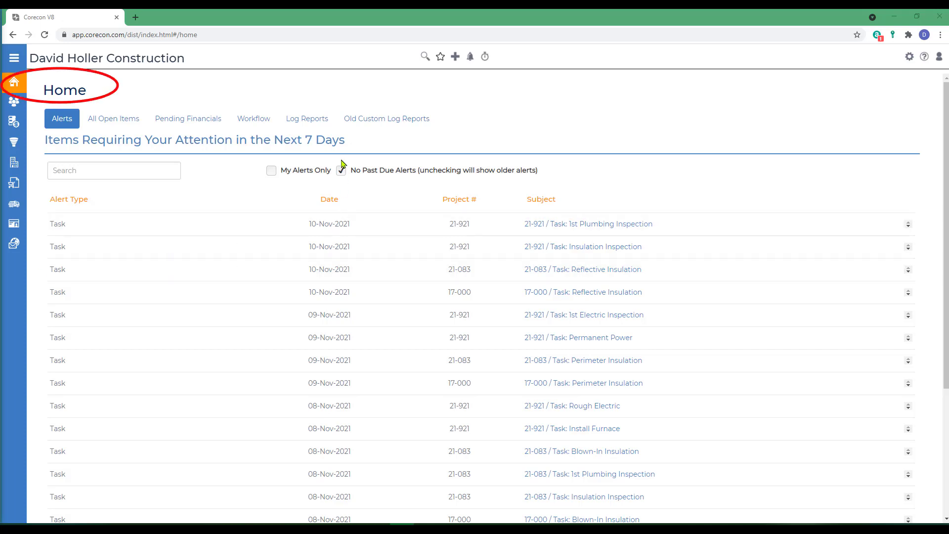
# Step: Open the log reports from the Home view and choose POs as the report feature
pyautogui.click(304, 124)
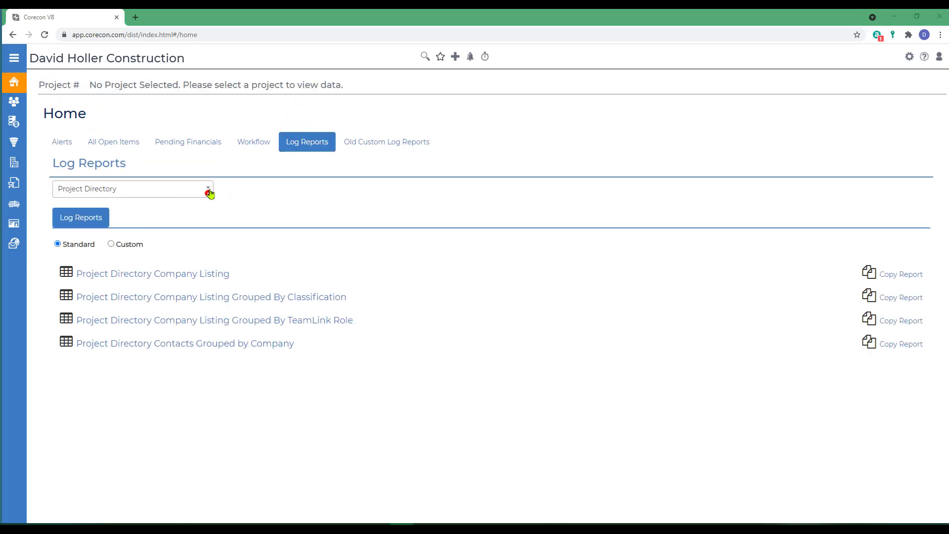
pyautogui.click(208, 190)
pyautogui.scroll(-3, 183, 237)
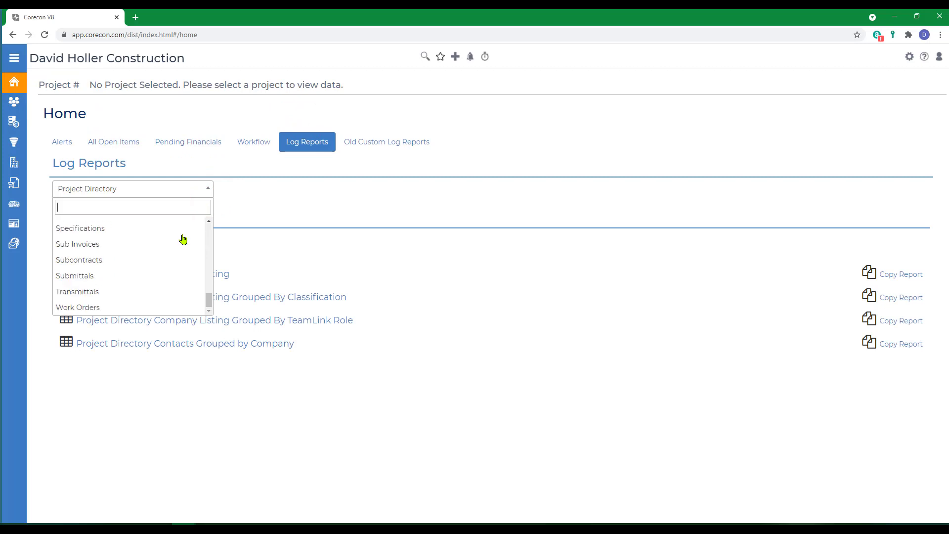
pyautogui.scroll(3, 208, 221)
pyautogui.click(209, 221)
pyautogui.click(210, 221)
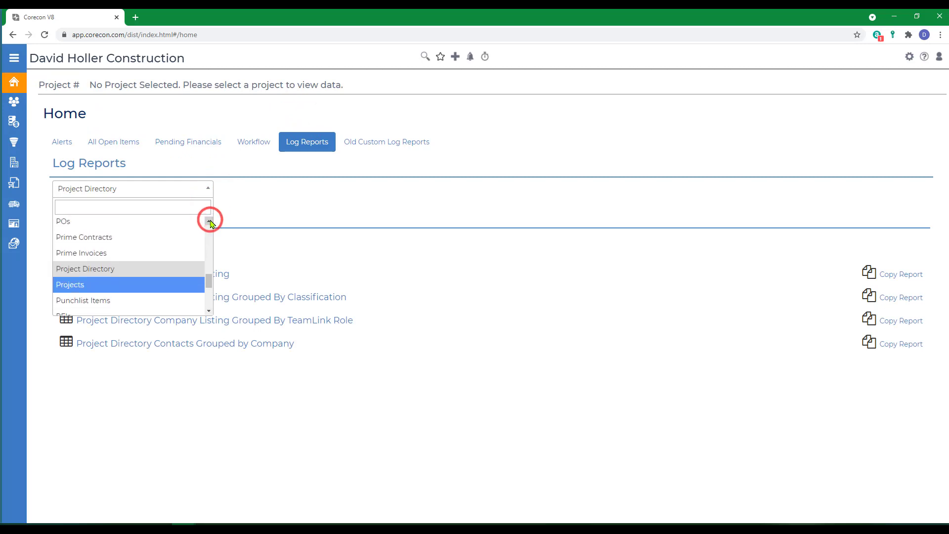
pyautogui.click(125, 227)
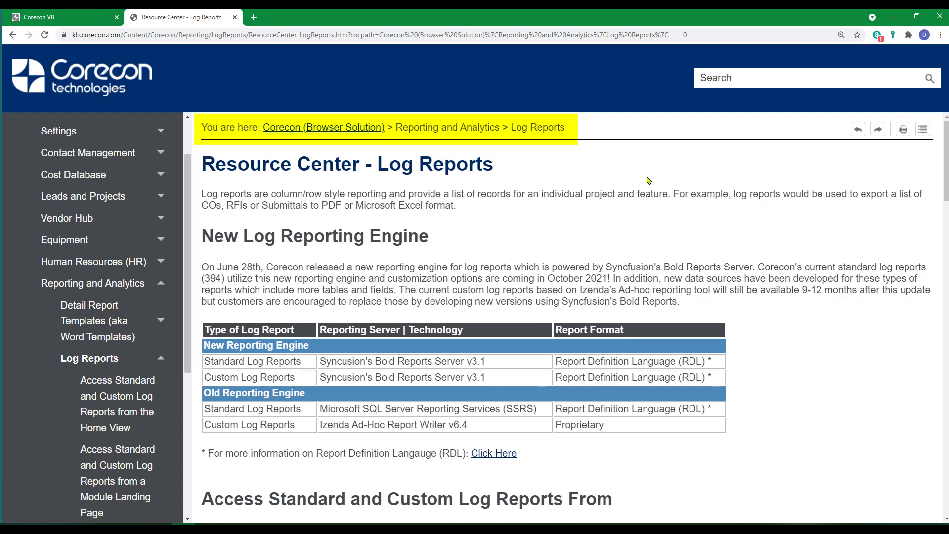
# Step: Review the Add Custom Log Reports topics on the Resource Center's Log Reports page
pyautogui.scroll(-9, 683, 266)
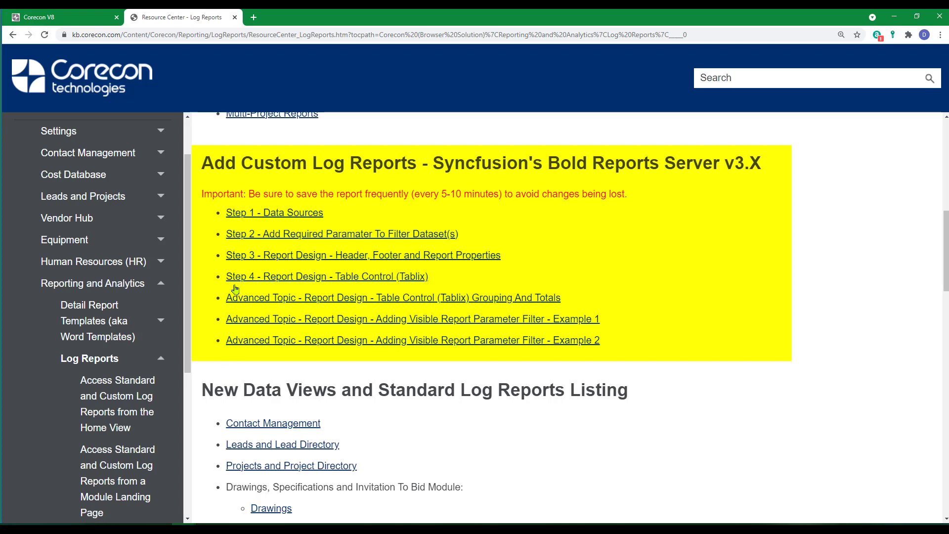
pyautogui.scroll(2, 257, 341)
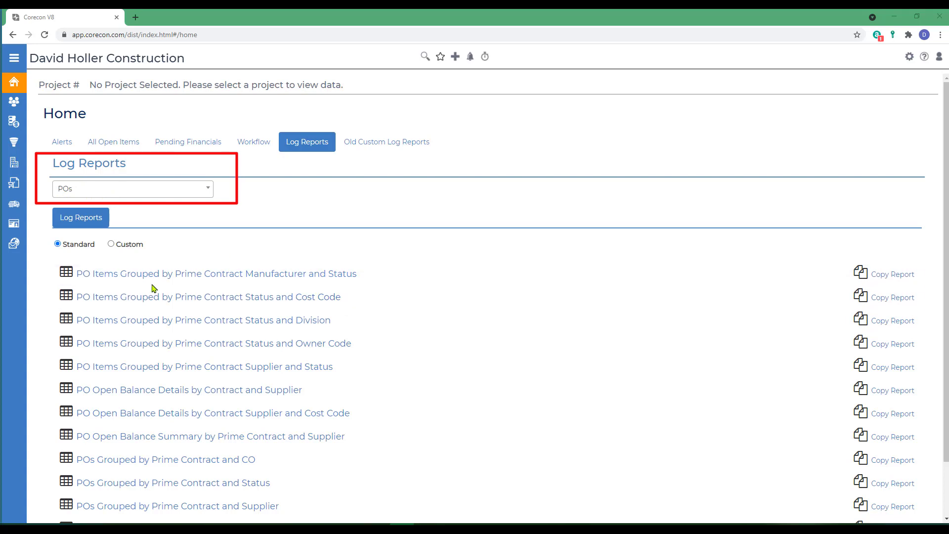
# Step: Switch the POs log reports to the custom ones and add a new custom report
pyautogui.click(110, 245)
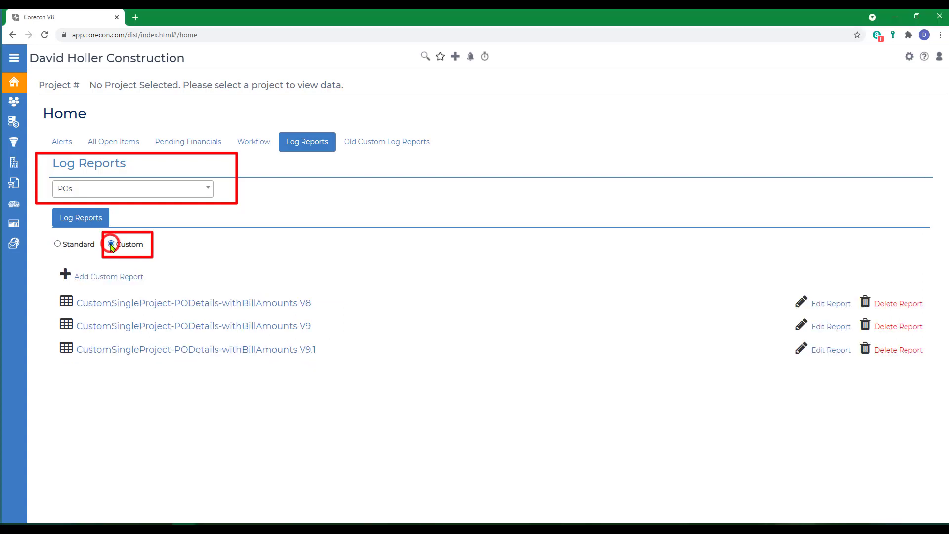
pyautogui.click(95, 278)
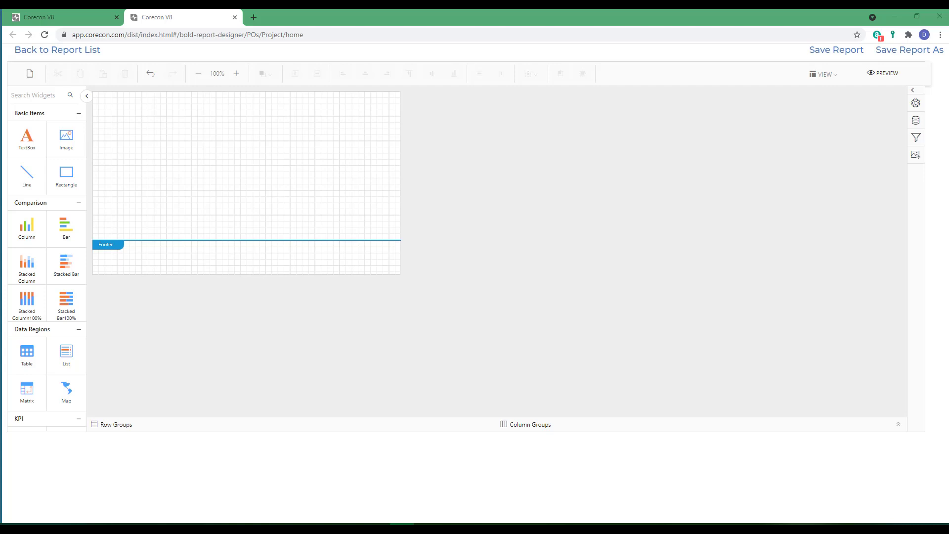
# Step: Save the blank report as "PO Item Details with Billed Amounts v1" with main feature Project and feature POs
pyautogui.click(901, 52)
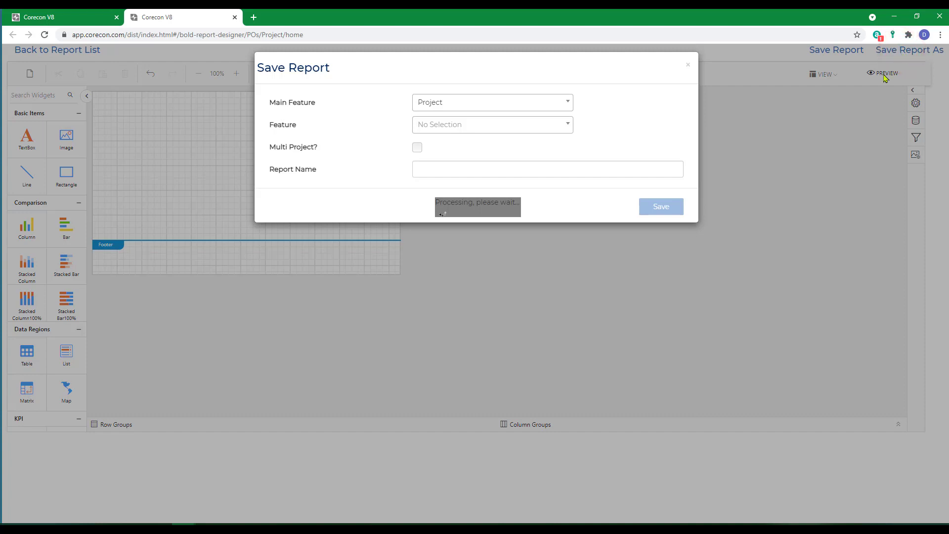
pyautogui.click(473, 104)
pyautogui.click(474, 105)
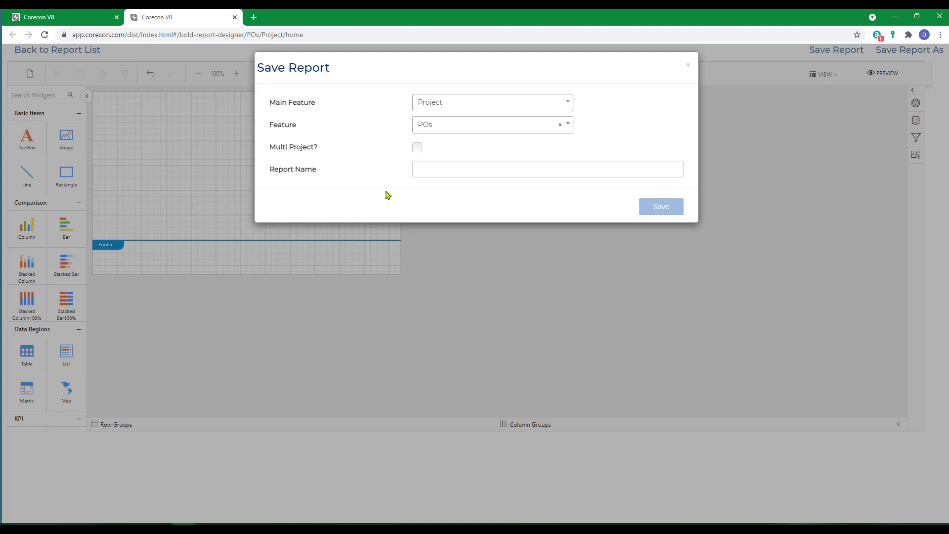
pyautogui.click(438, 173)
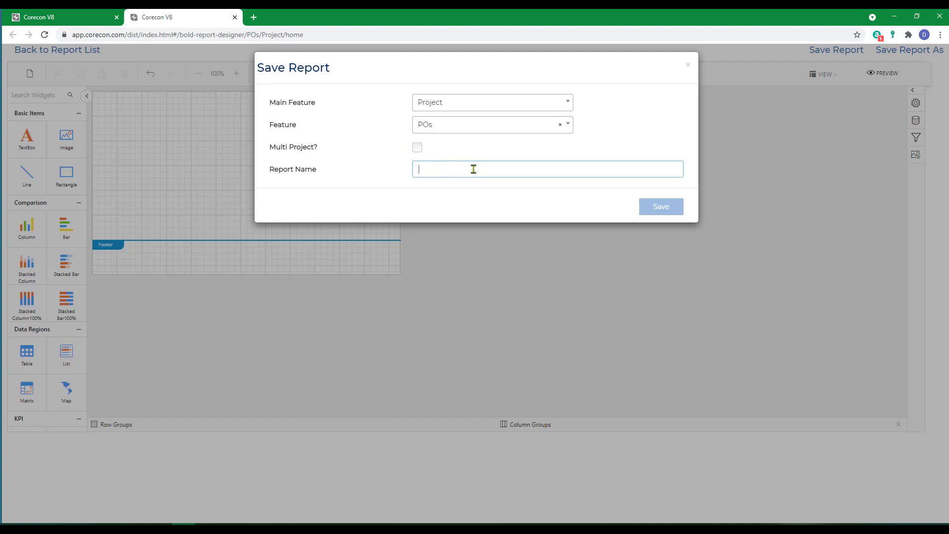
pyautogui.write('PO Ite')
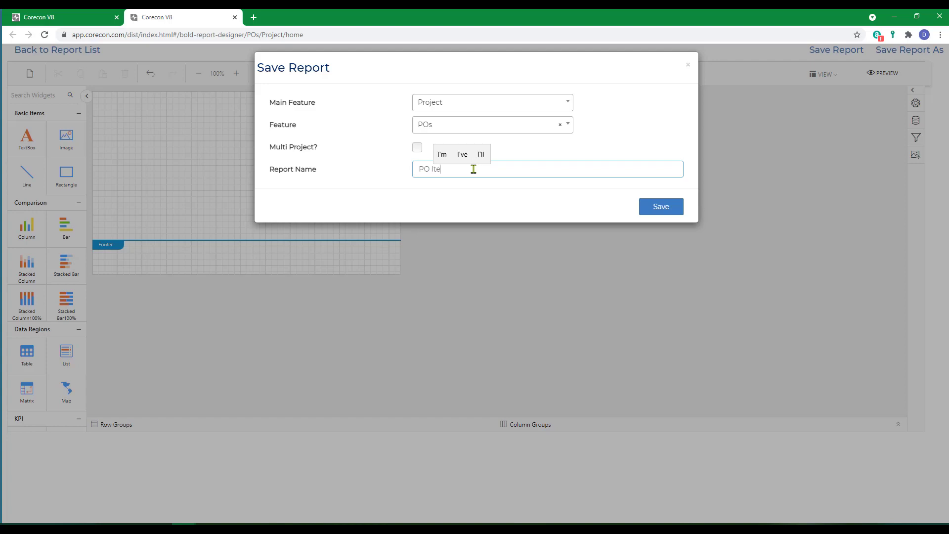
pyautogui.write('m Details with ')
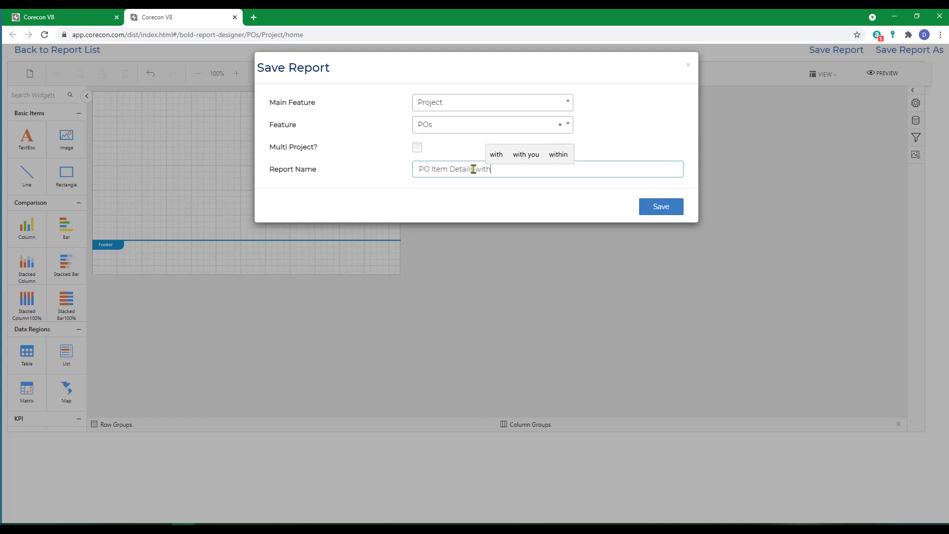
pyautogui.write('Billed ')
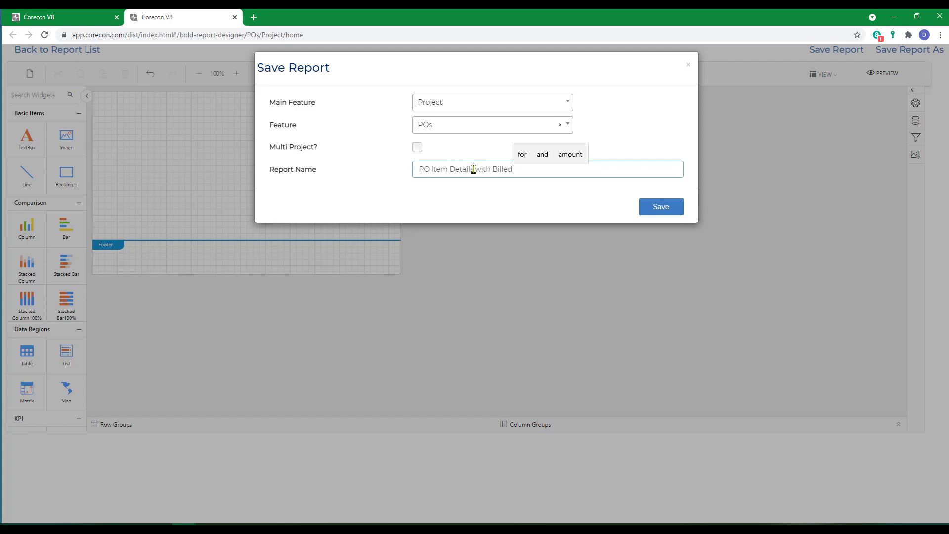
pyautogui.write('Amounts ')
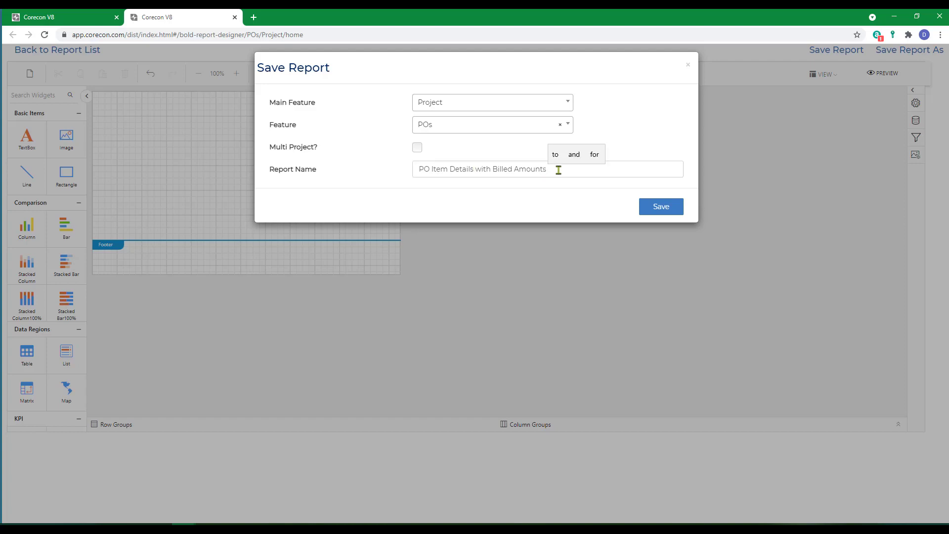
pyautogui.write('v1')
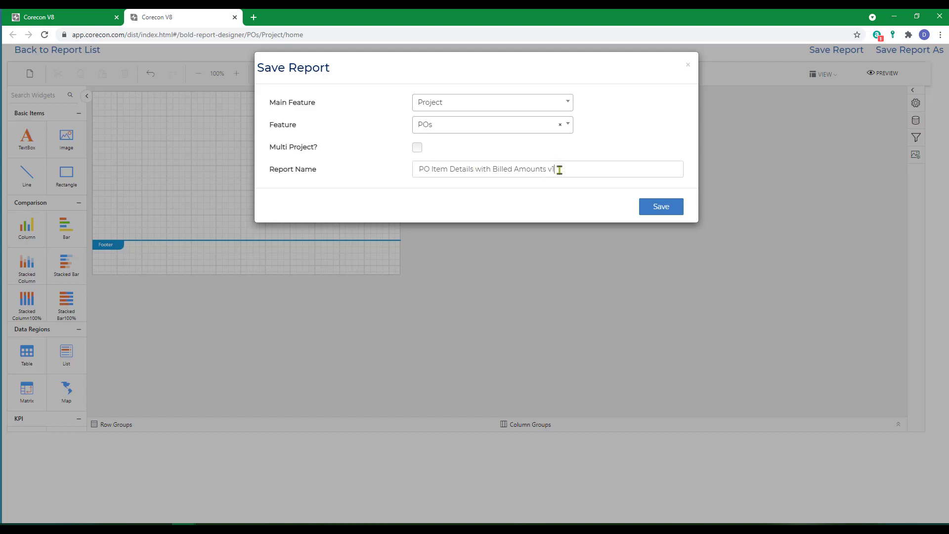
pyautogui.click(660, 210)
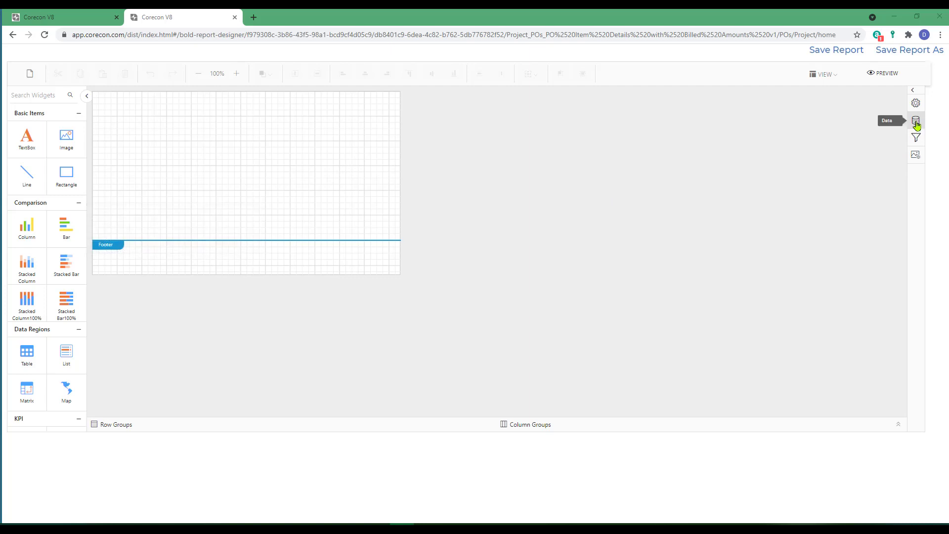
# Step: Add new data to the report by connecting to the existing data source dgh
pyautogui.click(913, 90)
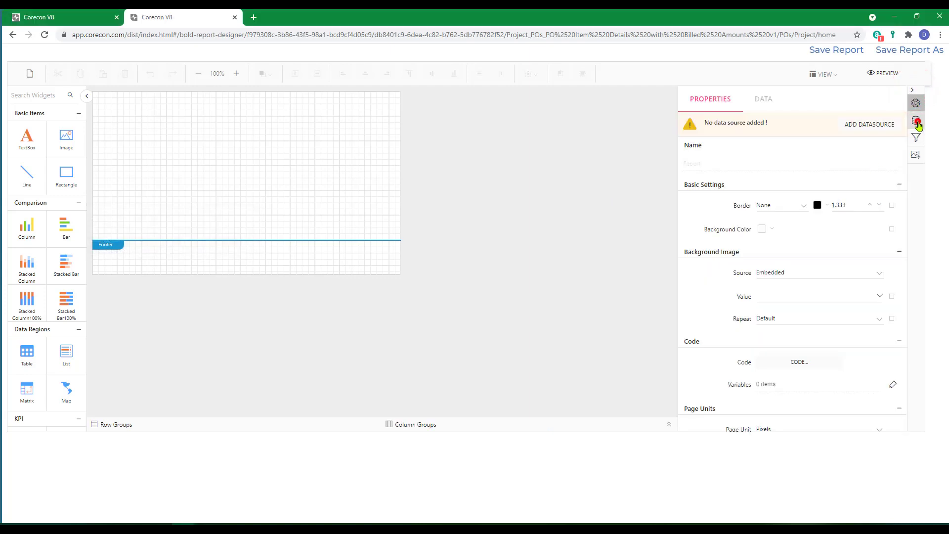
pyautogui.click(917, 122)
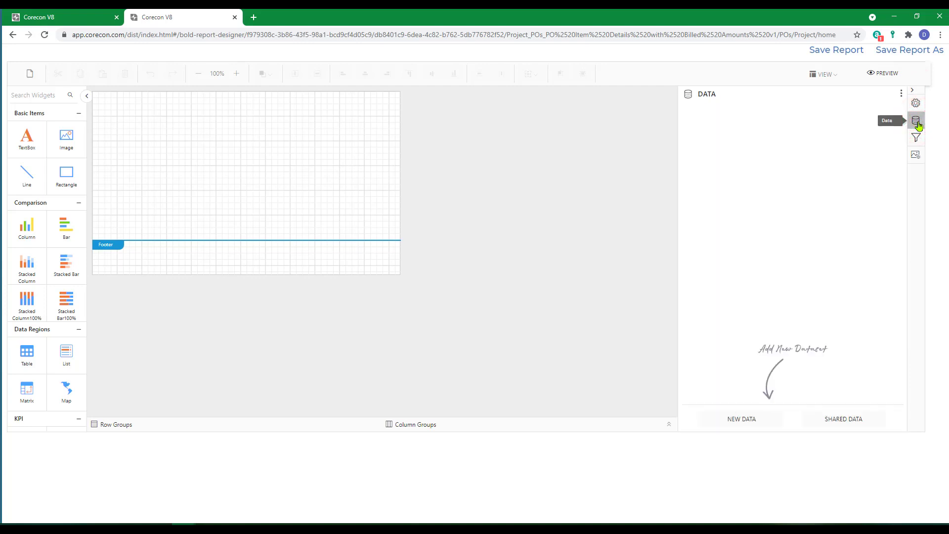
pyautogui.click(741, 419)
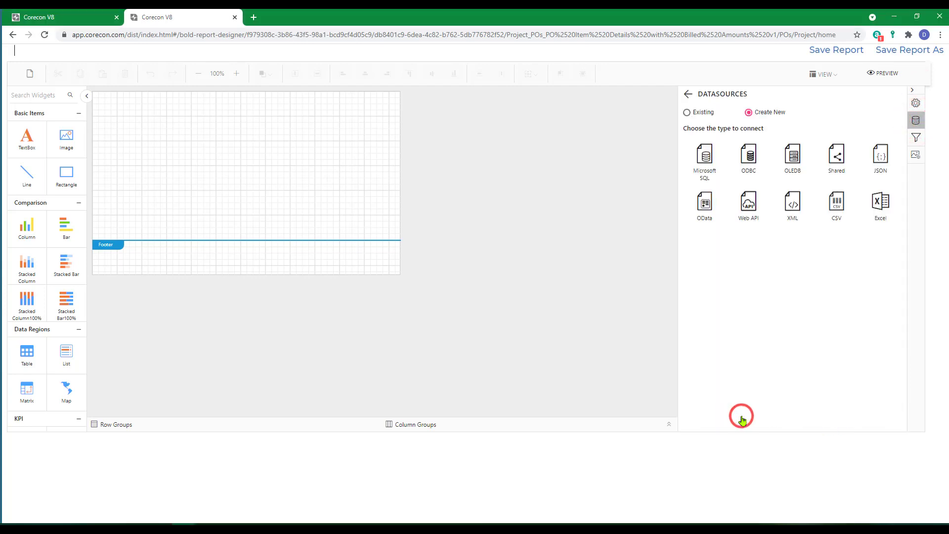
pyautogui.click(687, 113)
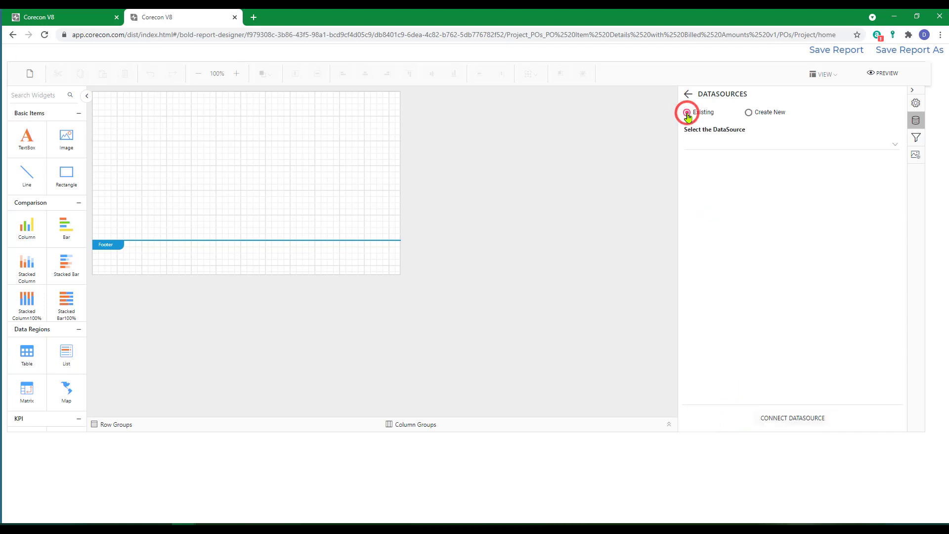
pyautogui.click(895, 145)
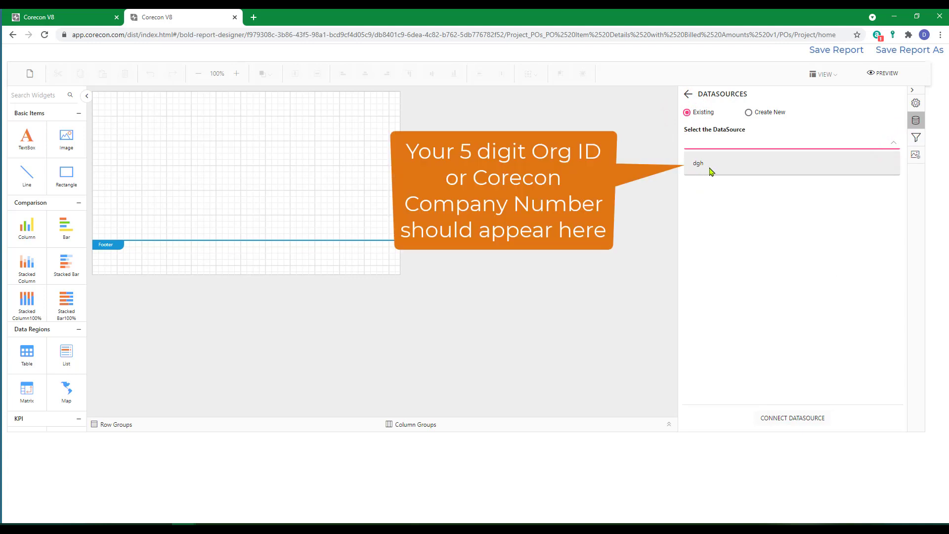
pyautogui.click(697, 165)
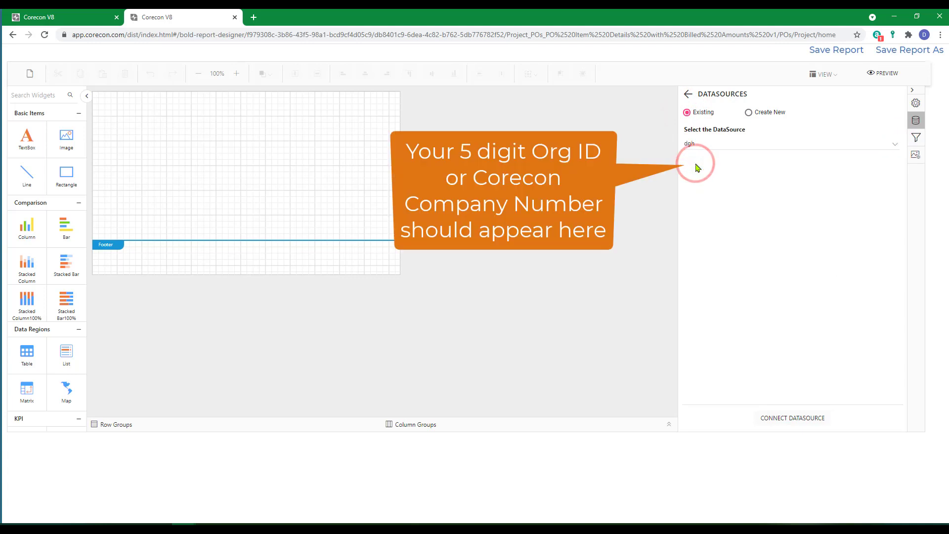
pyautogui.click(790, 419)
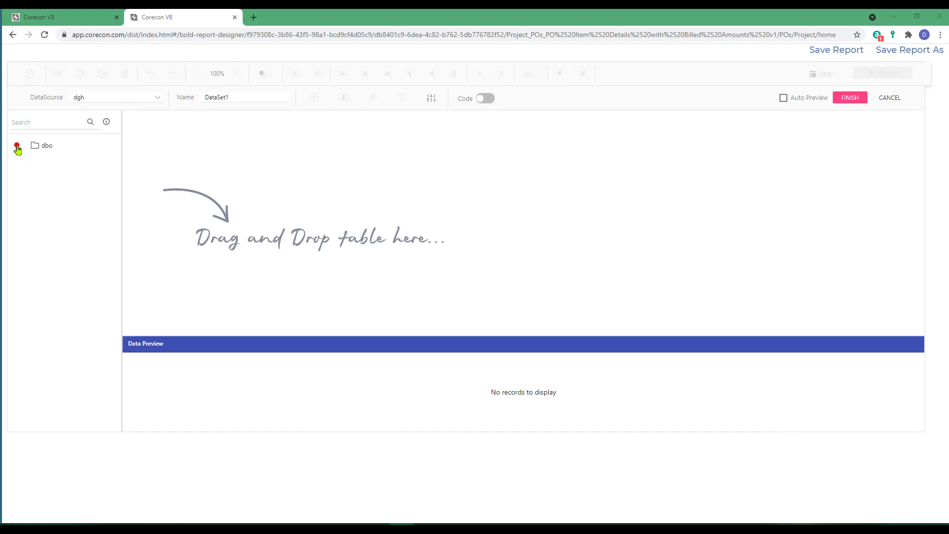
# Step: Expand the dbo views, widen the list, and add the vw_ProjectInfoSimple view to the dataset's design area
pyautogui.click(17, 147)
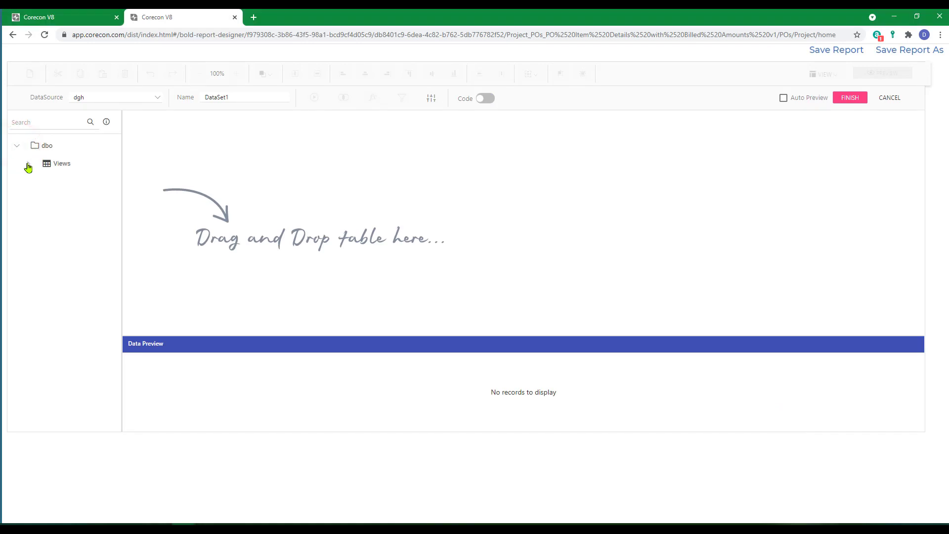
pyautogui.click(30, 166)
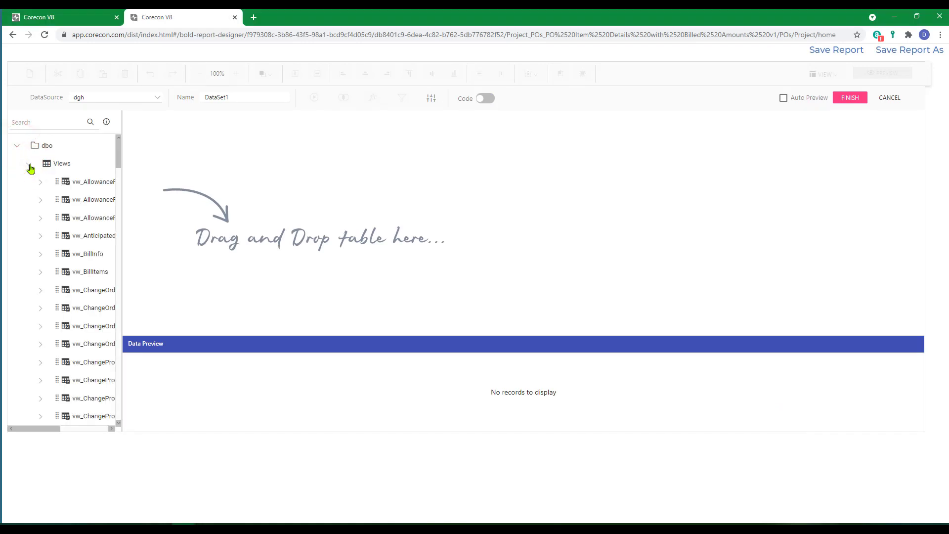
pyautogui.moveTo(121, 225); pyautogui.dragTo(204, 249)
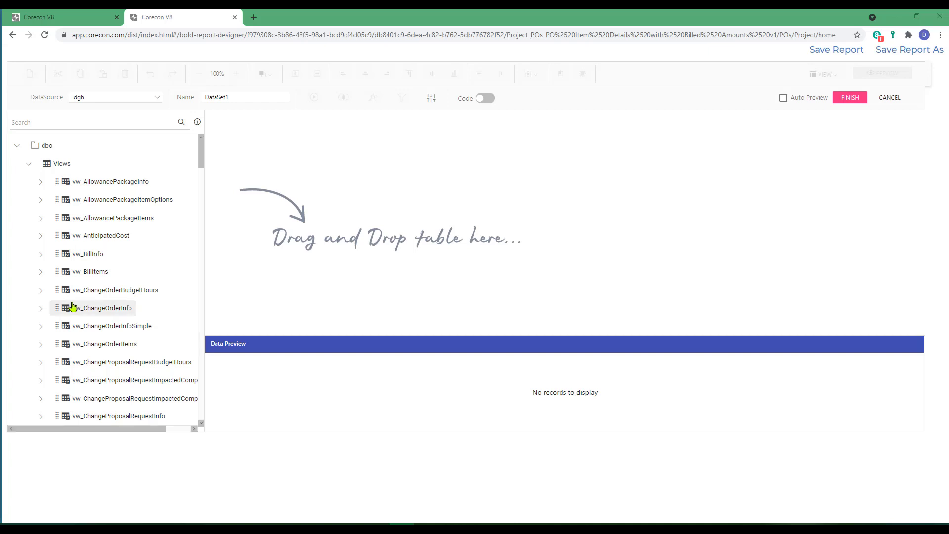
pyautogui.scroll(-3, 133, 307)
pyautogui.scroll(-15, 137, 306)
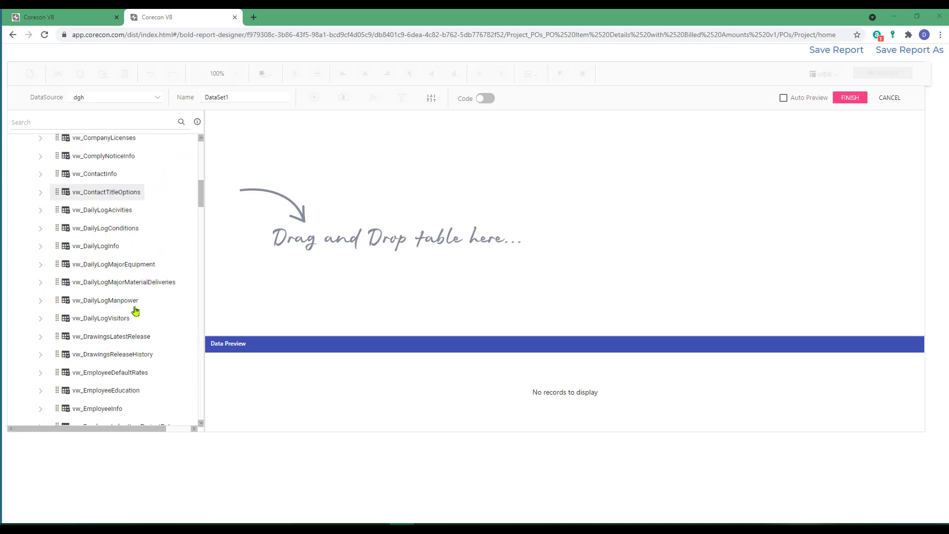
pyautogui.scroll(-10, 134, 312)
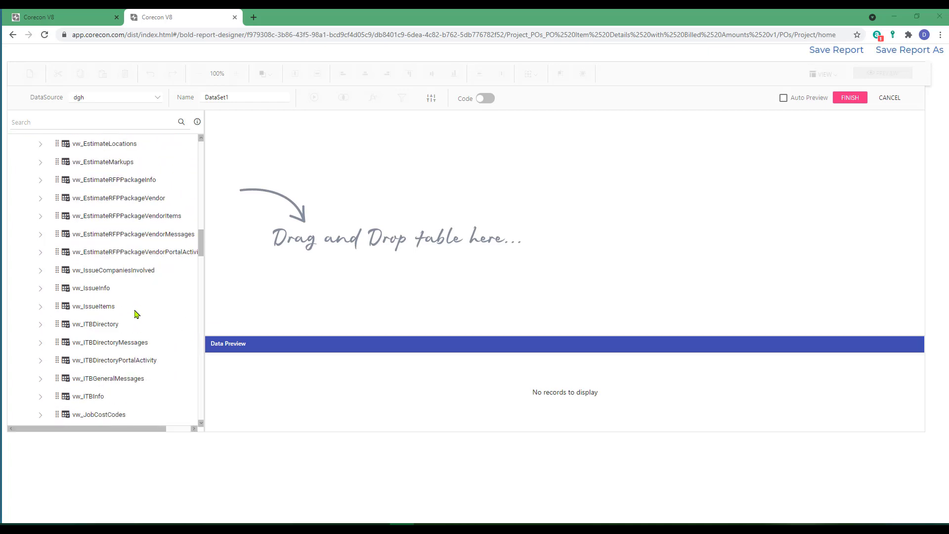
pyautogui.moveTo(54, 312); pyautogui.dragTo(292, 177)
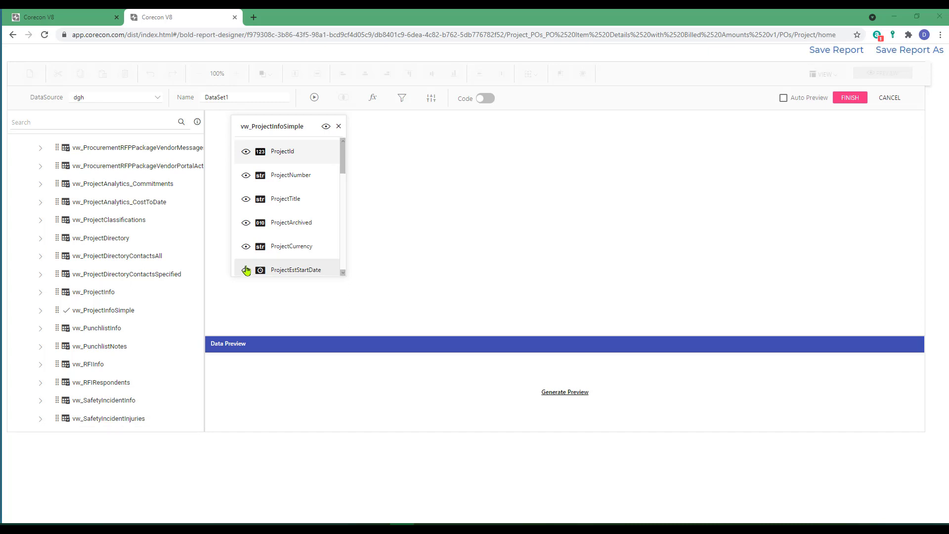
# Step: Hide all fields of the vw_ProjectInfoSimple view except ProjectId, ProjectNumber and ProjectTitle
pyautogui.click(326, 127)
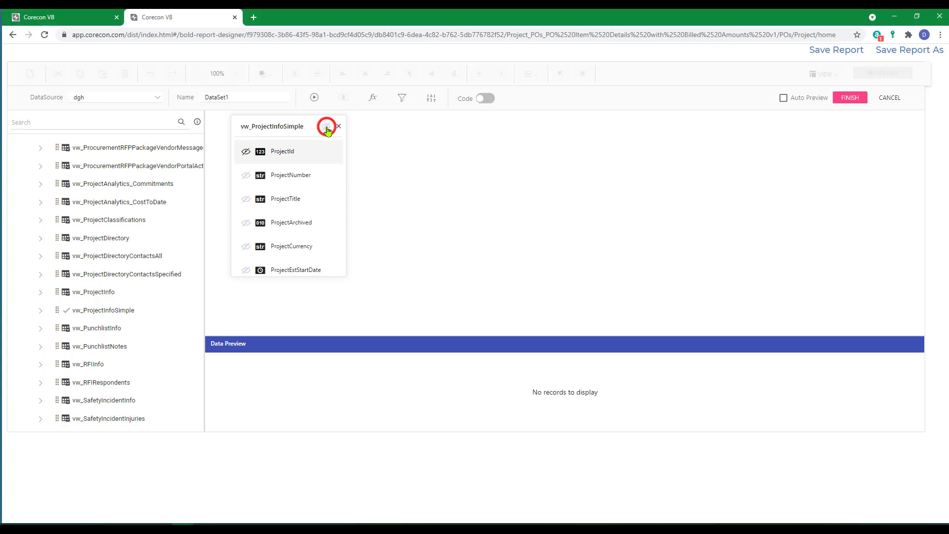
pyautogui.click(246, 152)
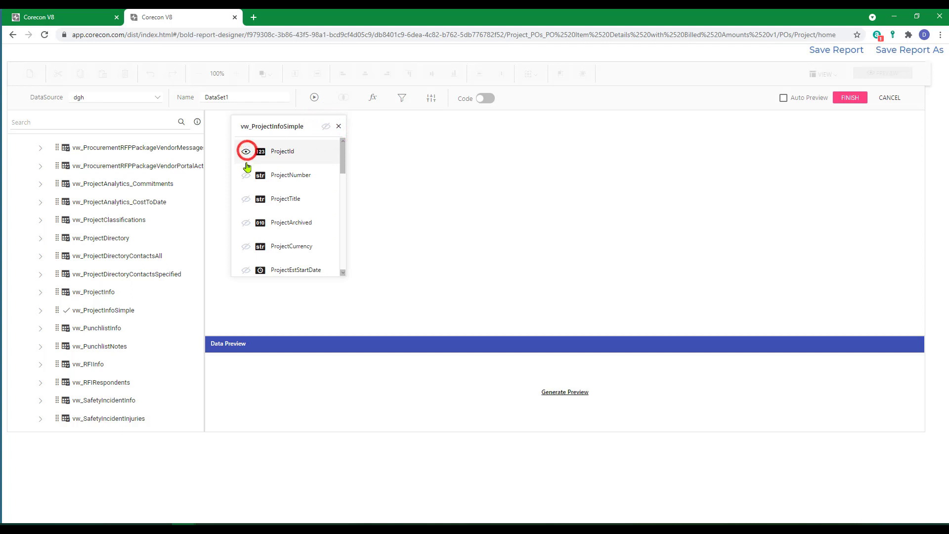
pyautogui.click(246, 175)
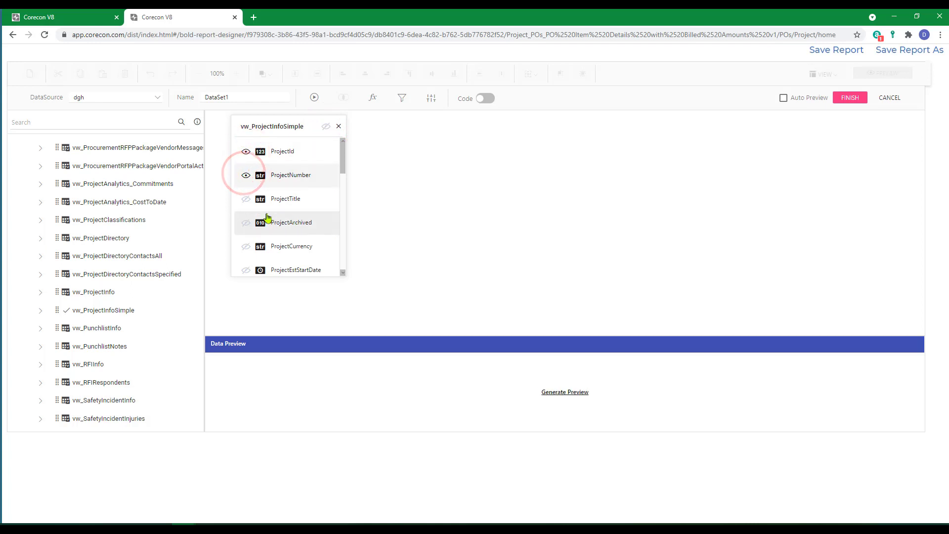
pyautogui.click(246, 199)
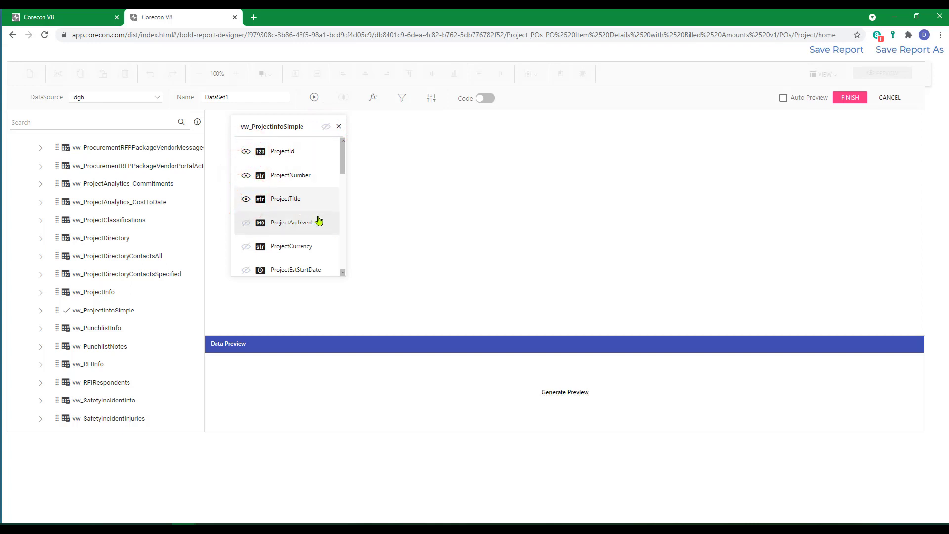
pyautogui.scroll(-1, 319, 221)
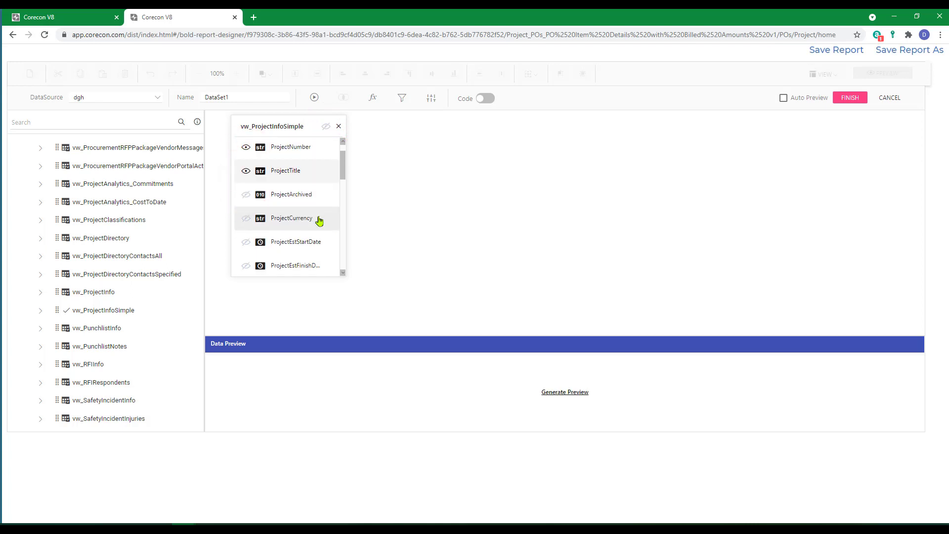
pyautogui.click(343, 273)
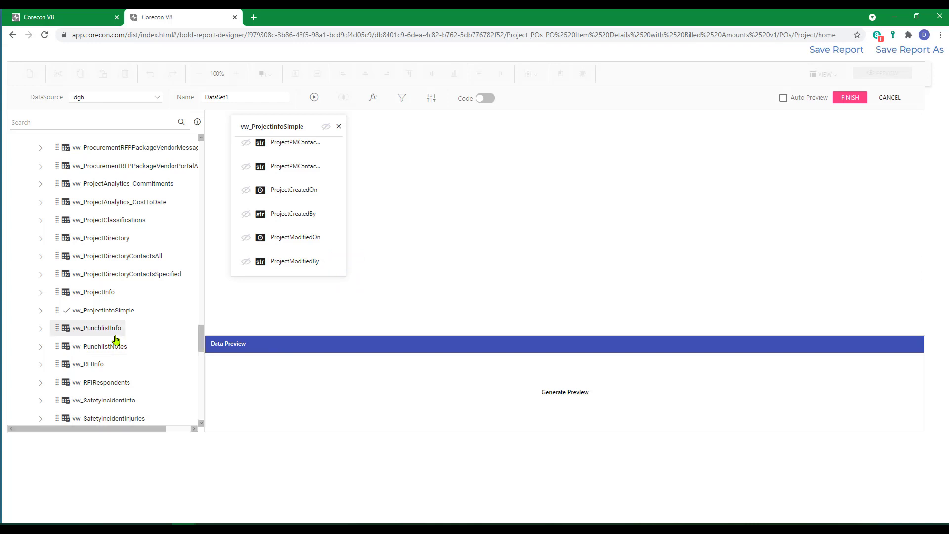
# Step: Add the vw_PrimeContractInfoSimple view to the dataset and relate it to left table vw_ProjectInfoSimple with an Inner join
pyautogui.scroll(3, 115, 333)
pyautogui.scroll(5, 113, 327)
pyautogui.moveTo(120, 197); pyautogui.dragTo(387, 158)
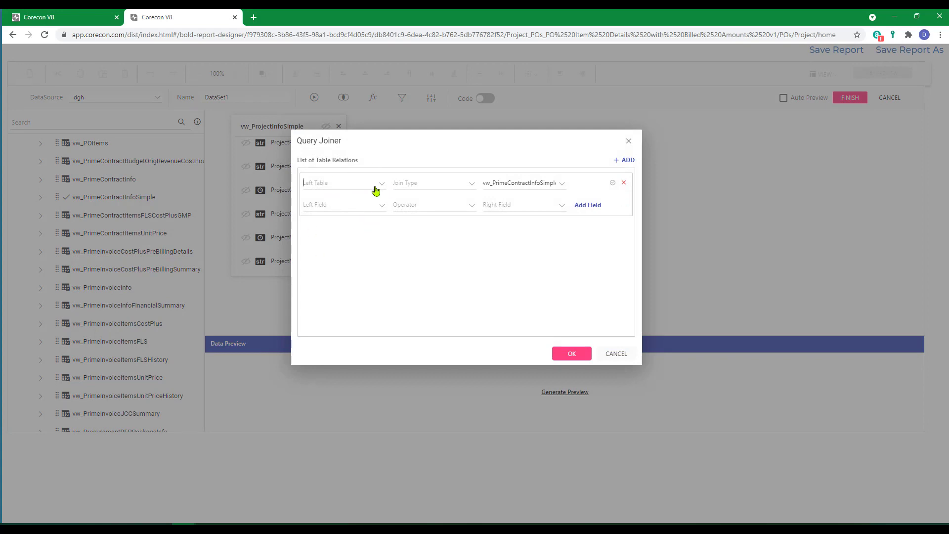
pyautogui.click(382, 186)
pyautogui.click(326, 203)
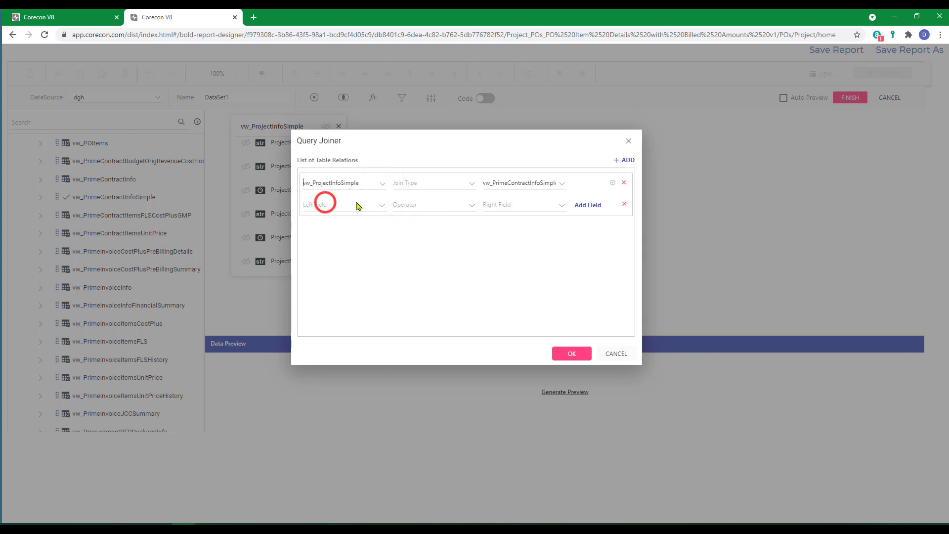
pyautogui.click(470, 187)
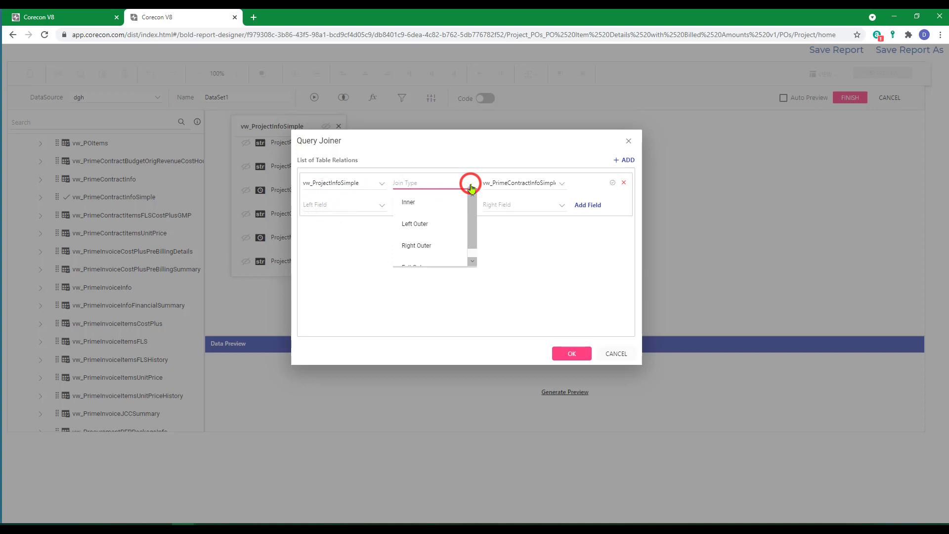
pyautogui.click(409, 201)
pyautogui.click(544, 185)
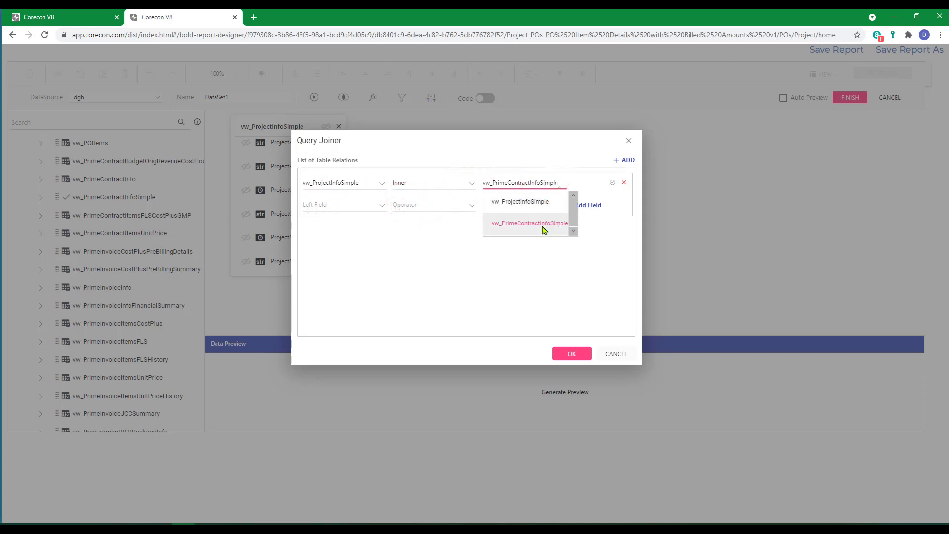
pyautogui.click(522, 228)
# Step: Join the project and prime contract views on ProjectId = ProjectId, apply the relation, and move the prime contract box beside the project view
pyautogui.click(381, 208)
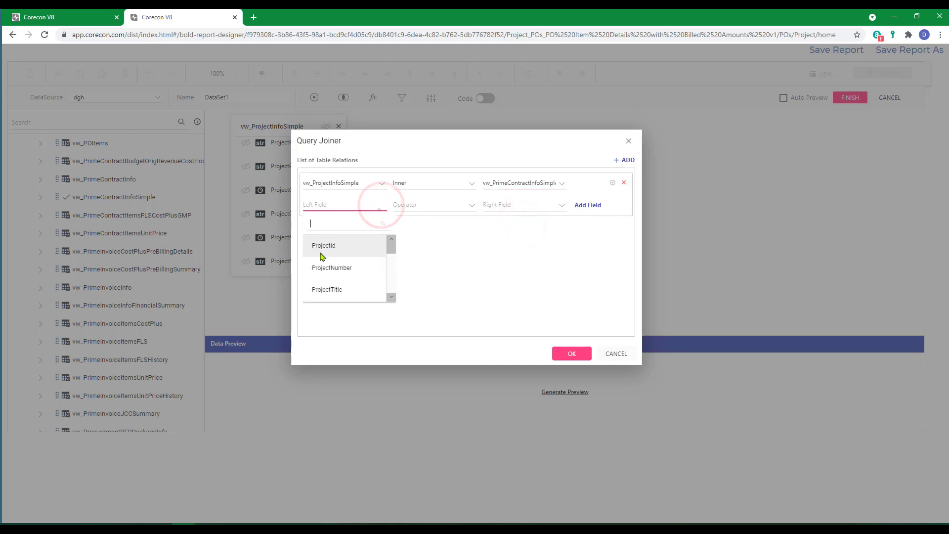
pyautogui.click(321, 249)
pyautogui.click(435, 205)
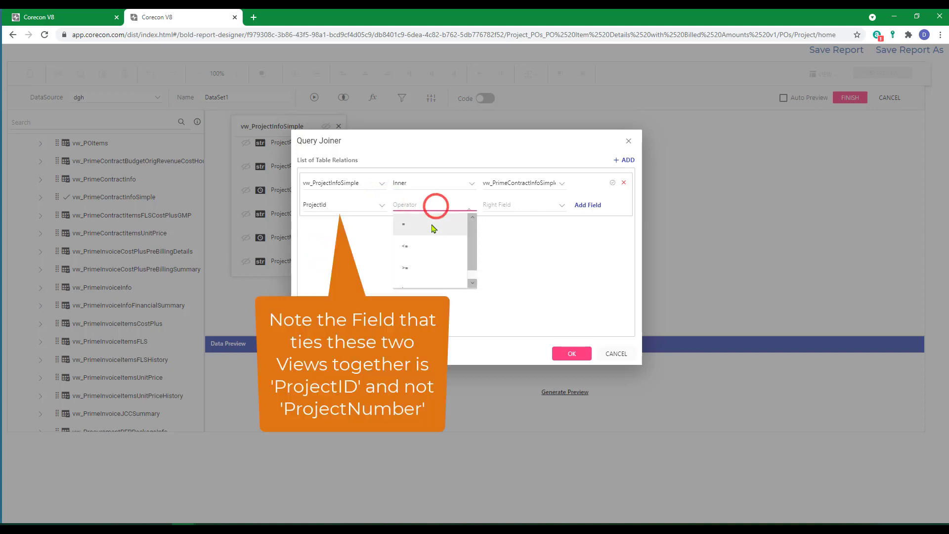
pyautogui.click(403, 227)
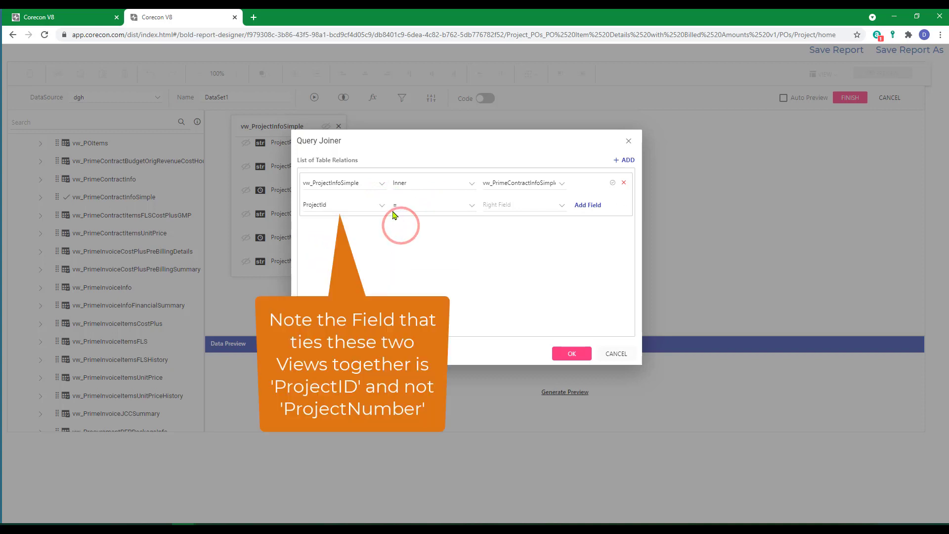
pyautogui.click(518, 207)
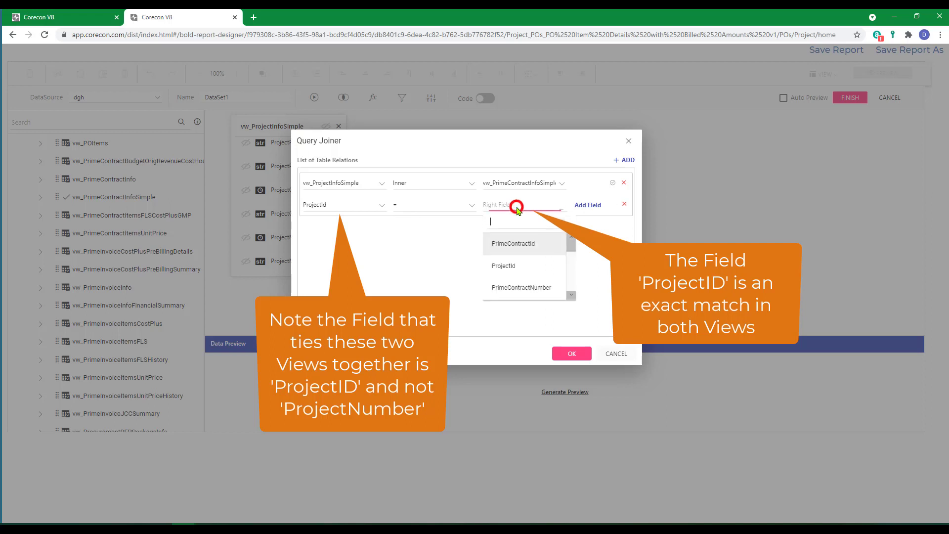
pyautogui.click(500, 267)
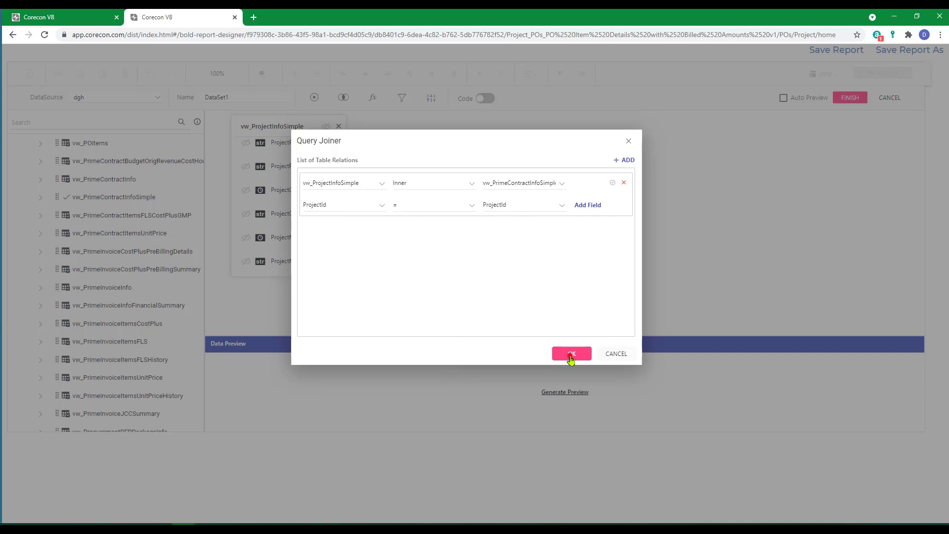
pyautogui.click(570, 353)
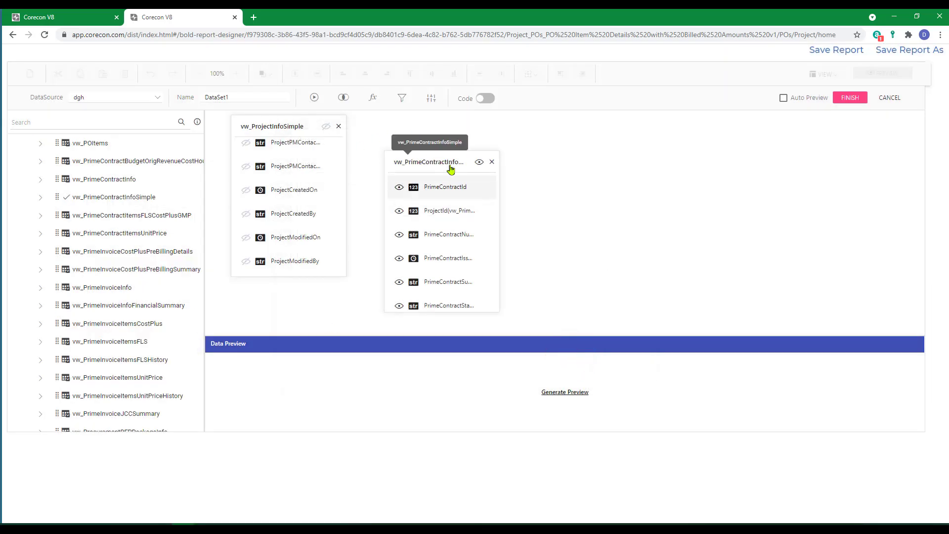
pyautogui.moveTo(442, 154); pyautogui.dragTo(349, 144)
# Step: Add the vw_POInfo view to the dataset and relate it to left table vw_PrimeContractInfoSimple with an Inner join
pyautogui.scroll(1, 116, 320)
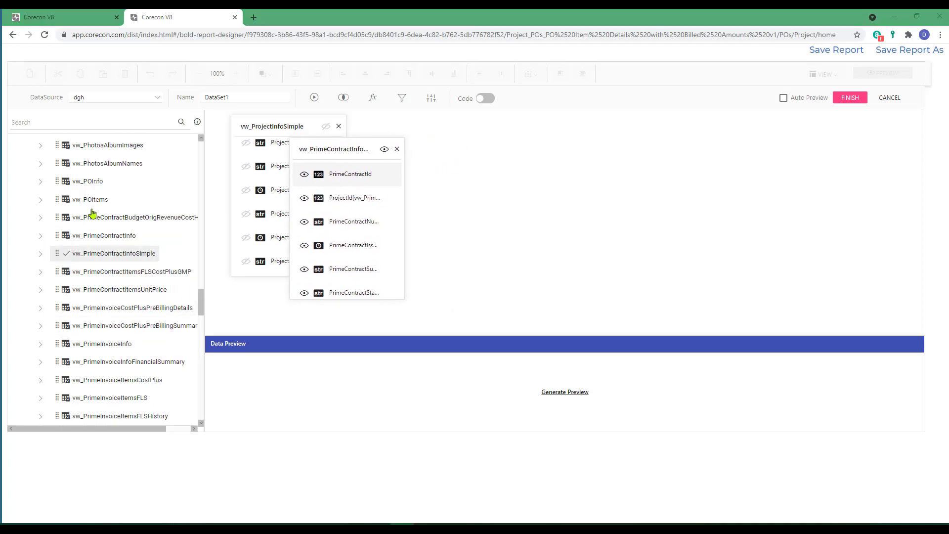
pyautogui.moveTo(81, 181); pyautogui.dragTo(465, 197)
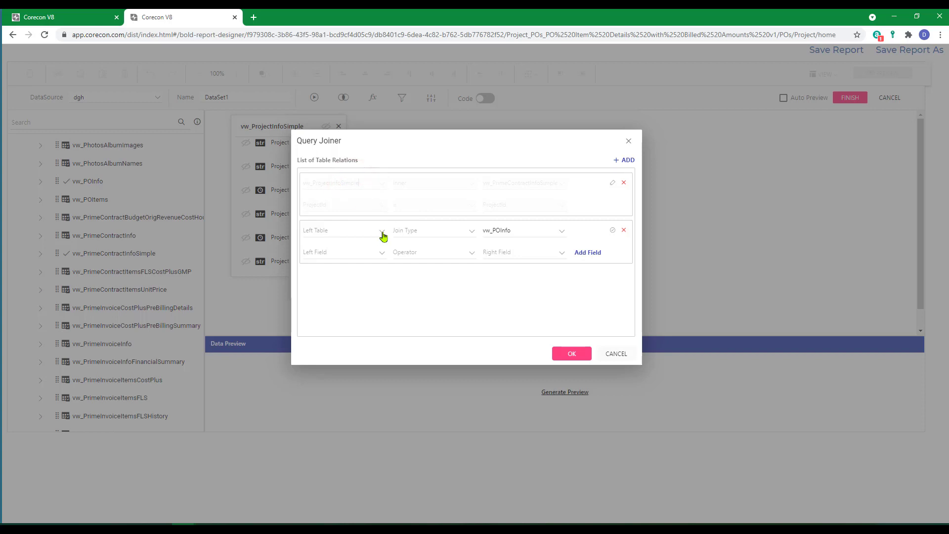
pyautogui.click(382, 231)
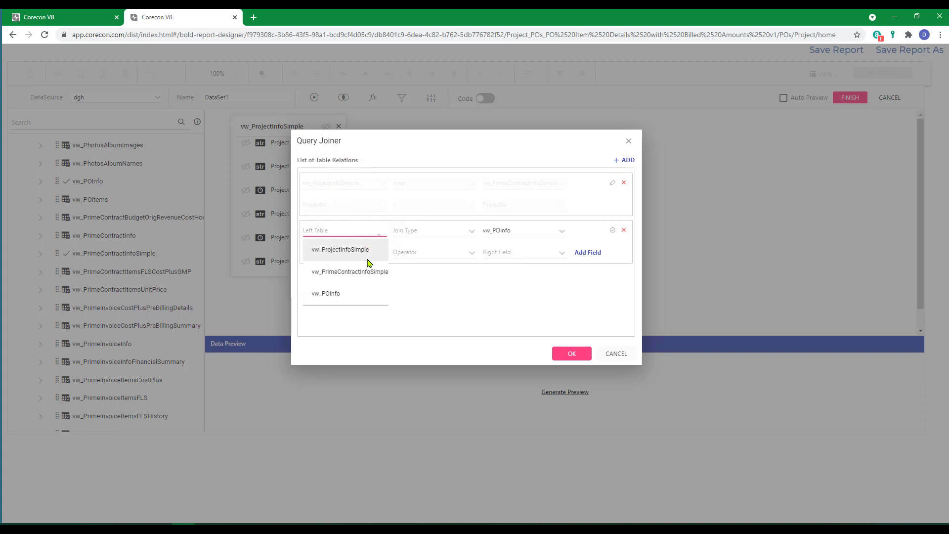
pyautogui.click(329, 272)
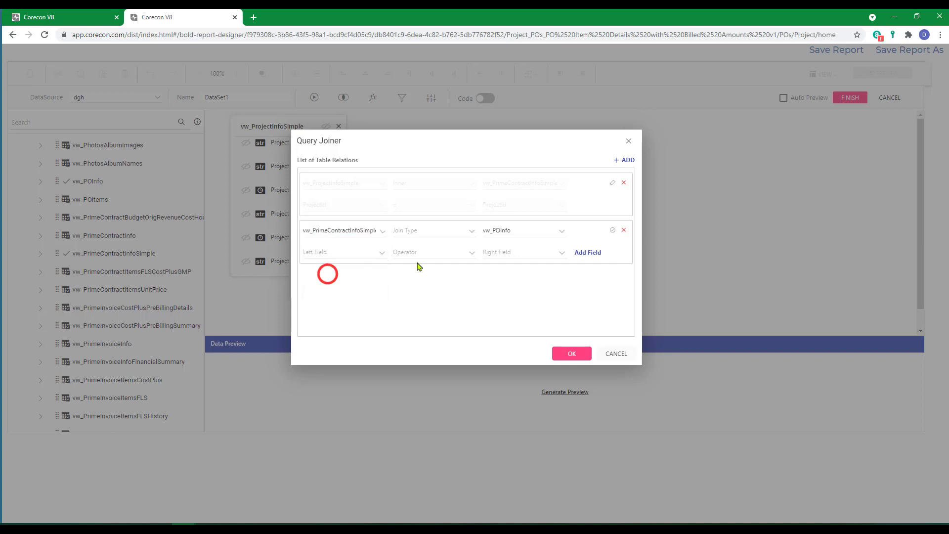
pyautogui.click(471, 232)
pyautogui.click(403, 251)
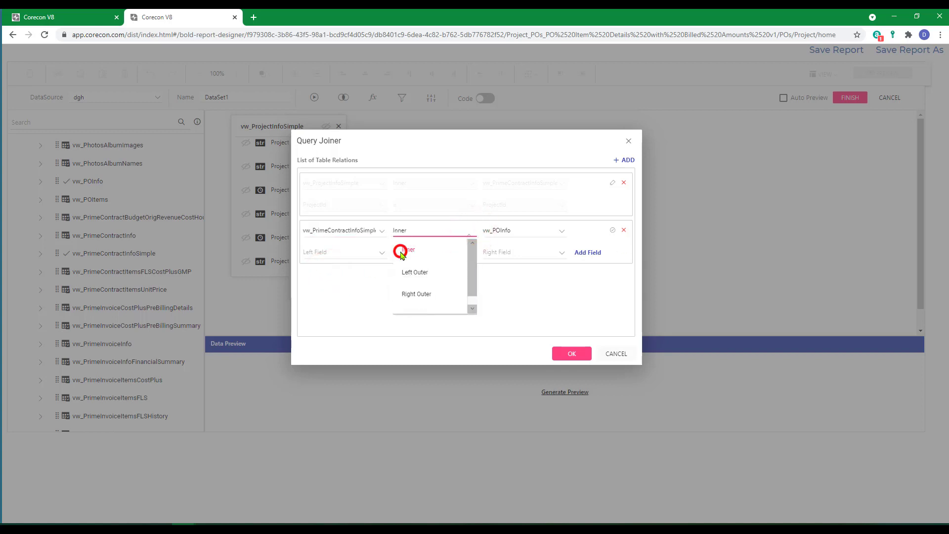
# Step: Join the prime contract and PO views on PrimeContractId = PrimeContractId, apply the relation, and move the vw_POInfo box beside the prime contract view
pyautogui.click(335, 253)
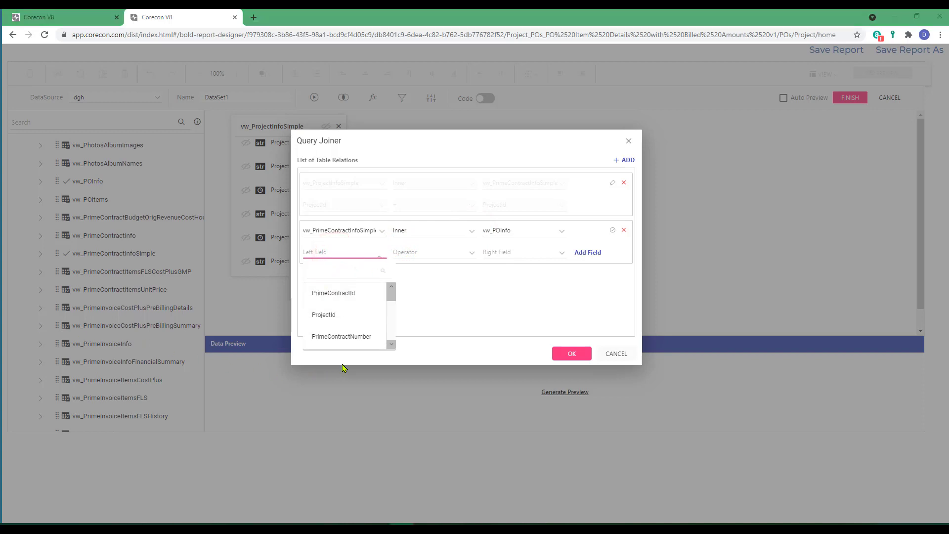
pyautogui.click(331, 295)
pyautogui.click(415, 254)
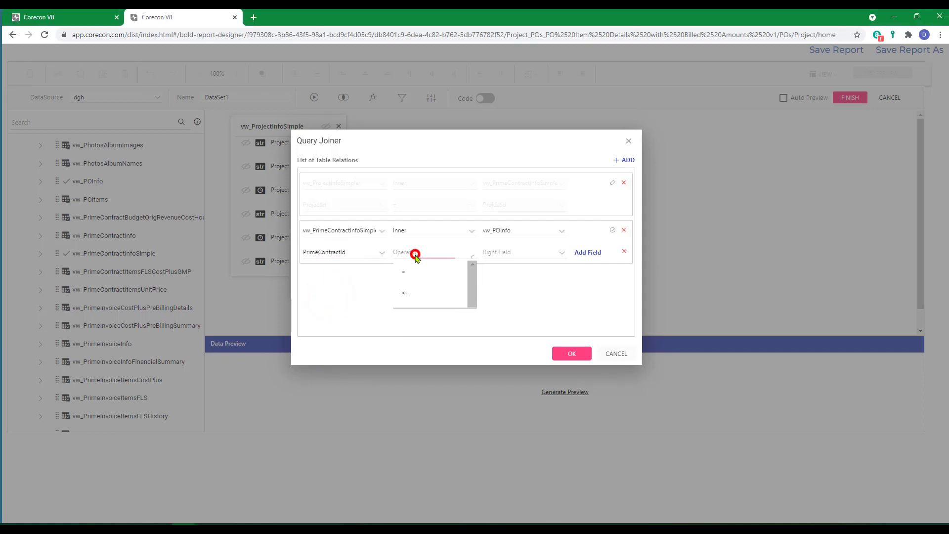
pyautogui.click(403, 272)
pyautogui.click(507, 253)
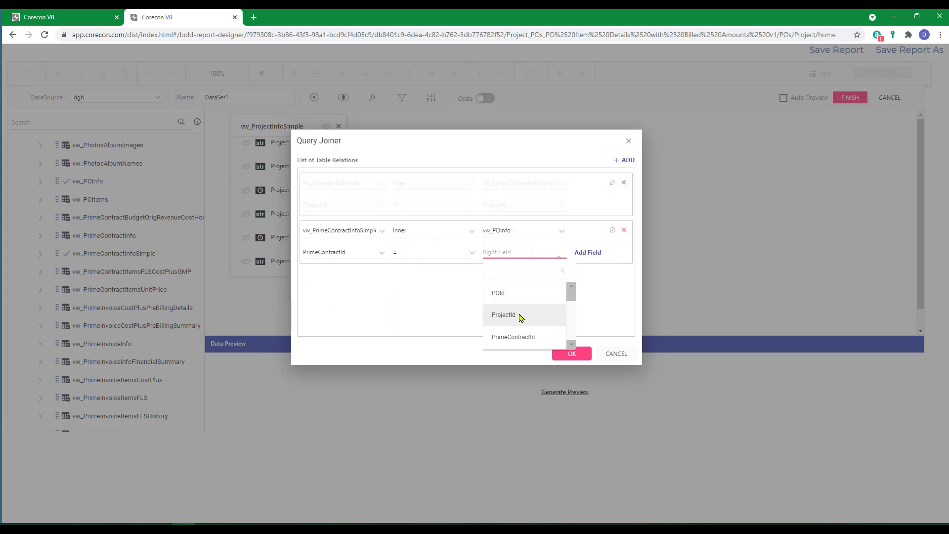
pyautogui.click(512, 338)
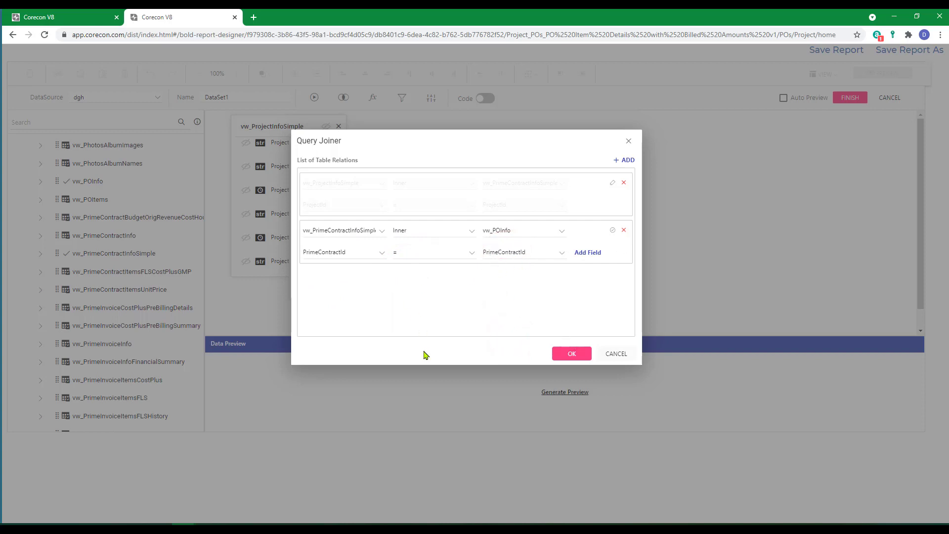
pyautogui.click(572, 353)
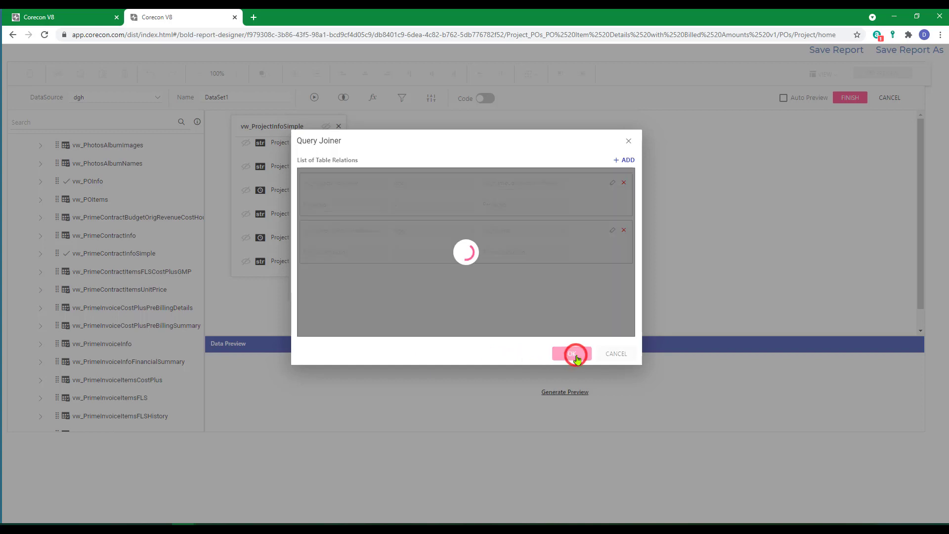
pyautogui.moveTo(527, 207); pyautogui.dragTo(396, 174)
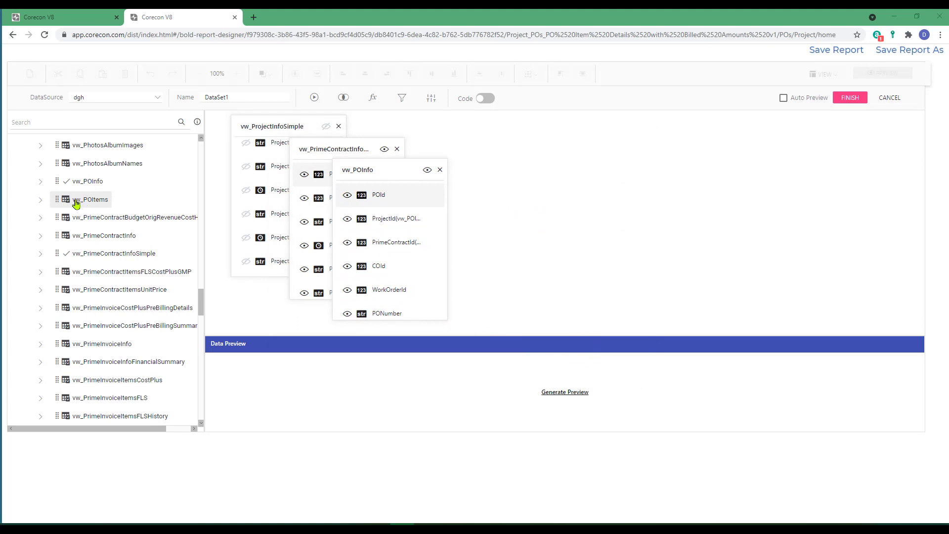
# Step: Add the vw_POItems view to the dataset and relate it to left table vw_POInfo with an Inner join
pyautogui.moveTo(72, 202); pyautogui.dragTo(512, 234)
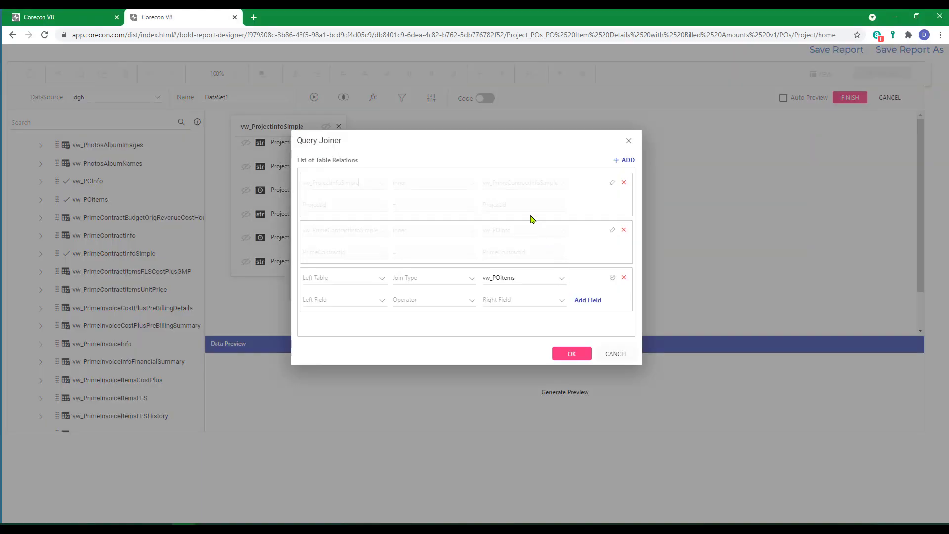
pyautogui.click(349, 277)
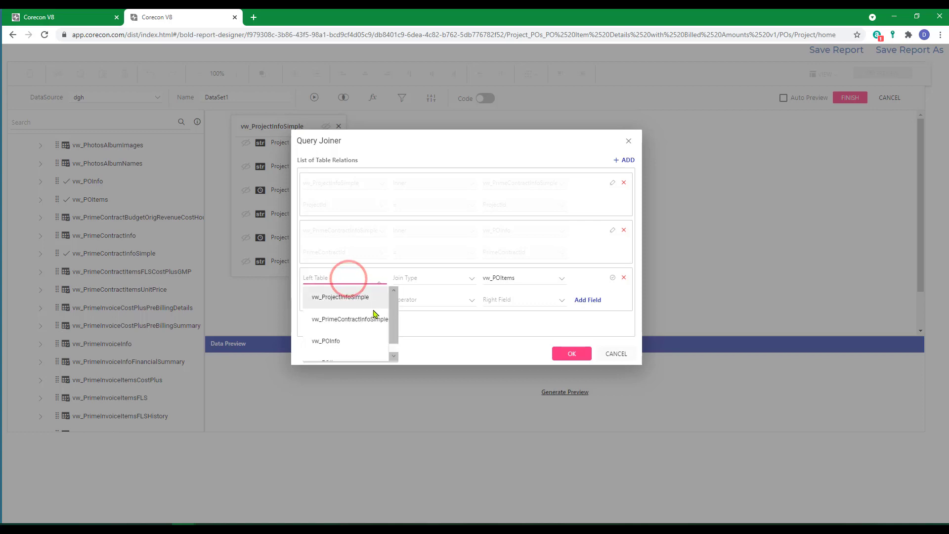
pyautogui.click(331, 341)
pyautogui.click(421, 279)
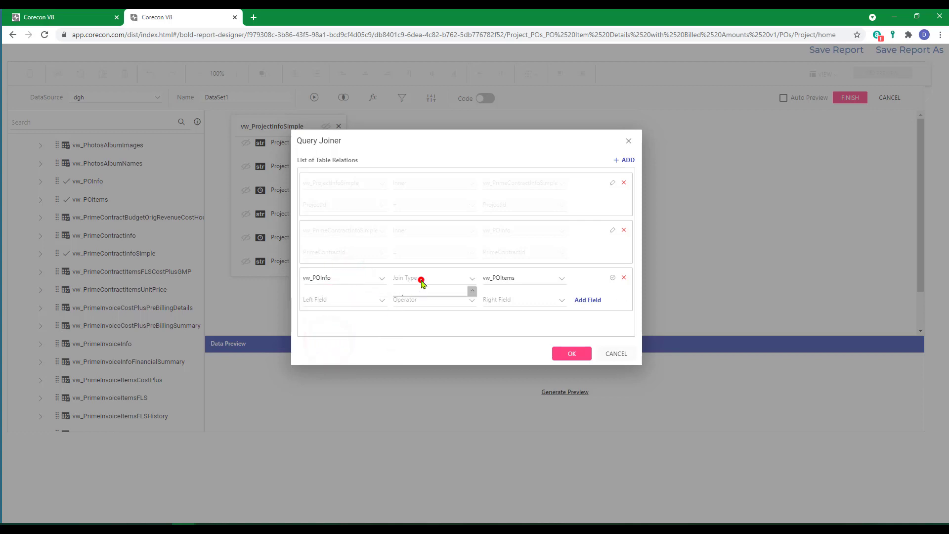
pyautogui.click(420, 298)
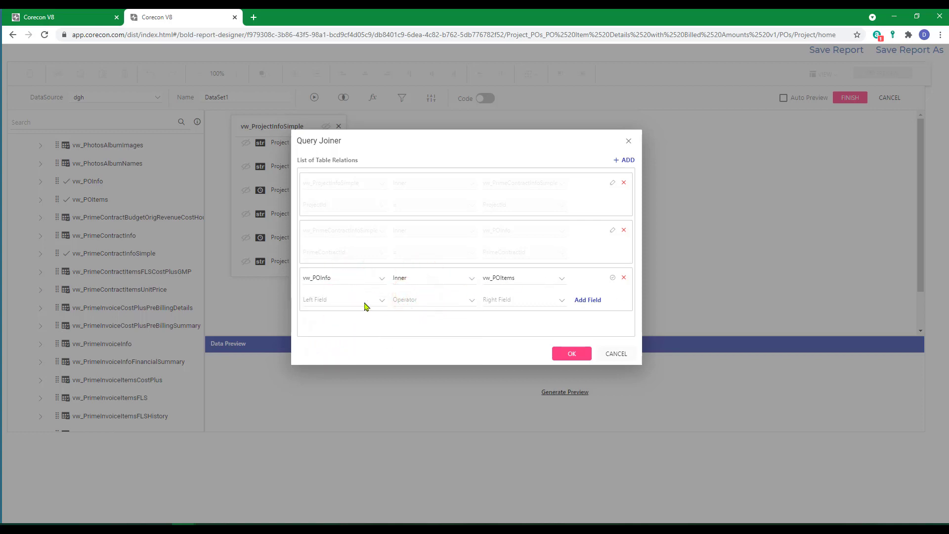
# Step: Join vw_POInfo and vw_POItems on POId = POId and apply the relation
pyautogui.click(341, 302)
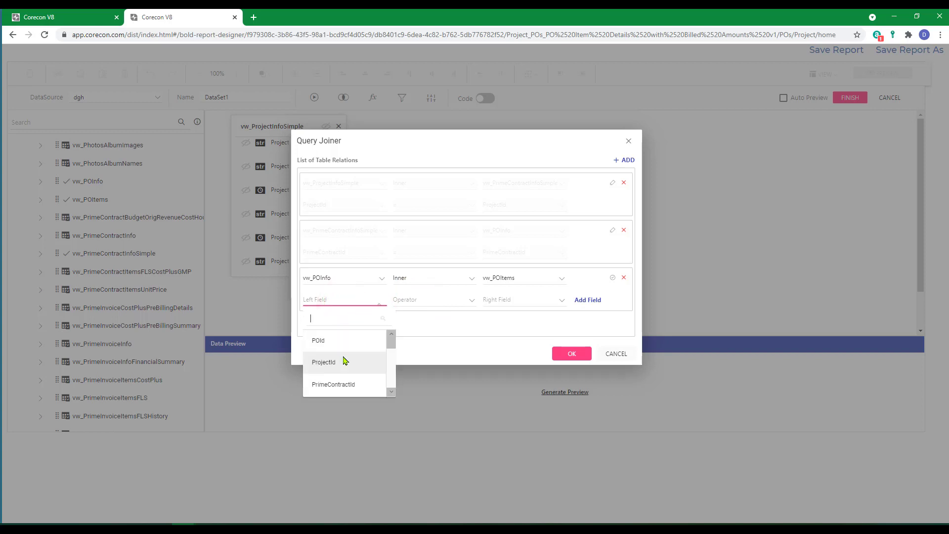
pyautogui.click(317, 344)
pyautogui.click(410, 302)
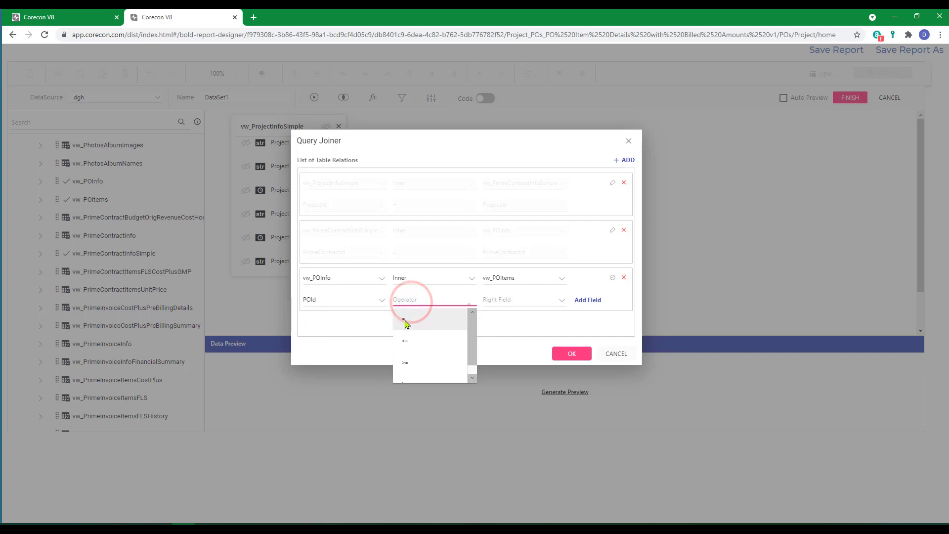
pyautogui.click(405, 322)
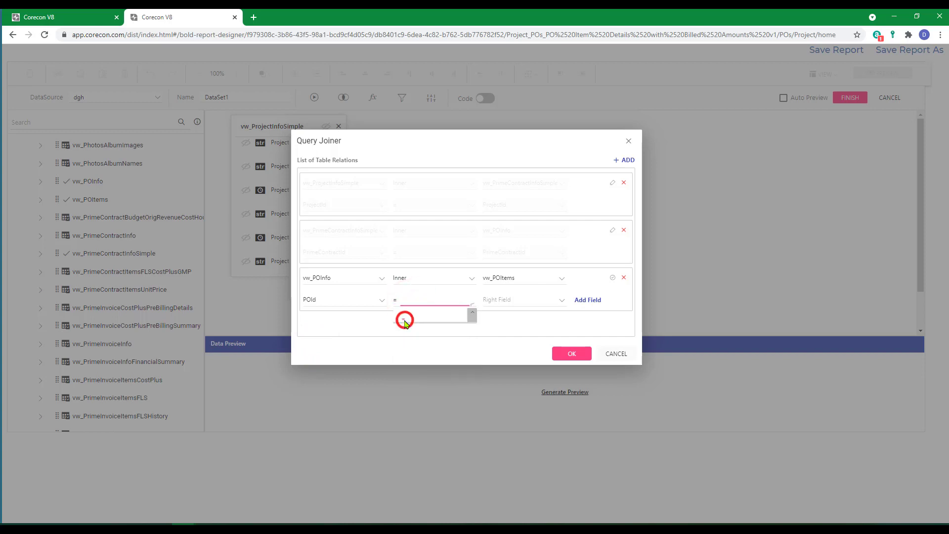
pyautogui.click(504, 303)
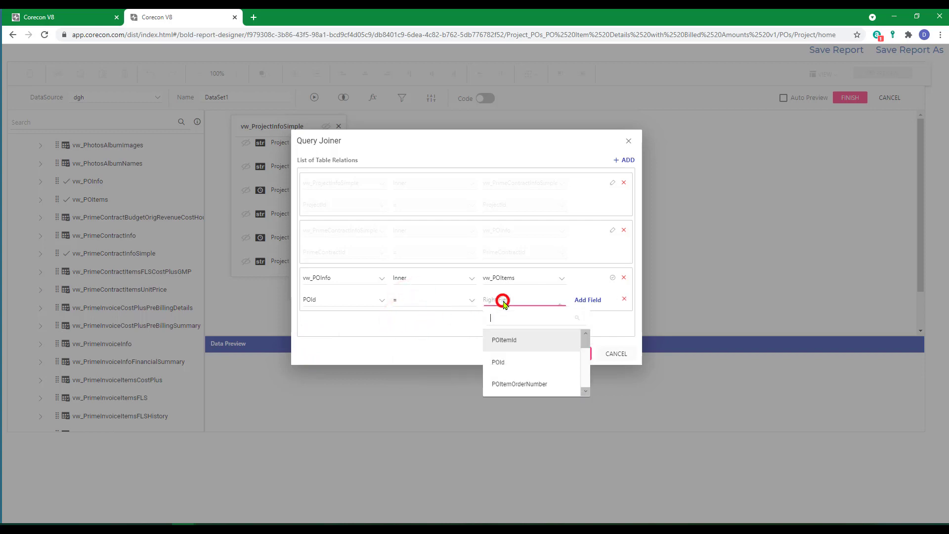
pyautogui.click(498, 362)
pyautogui.click(569, 353)
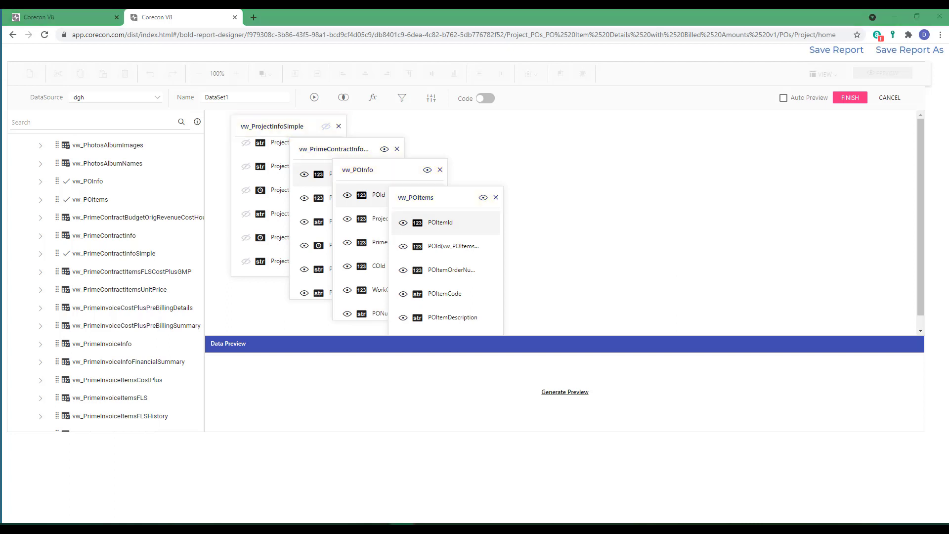
# Step: Rename the dataset as dsPOs
pyautogui.doubleClick(245, 95)
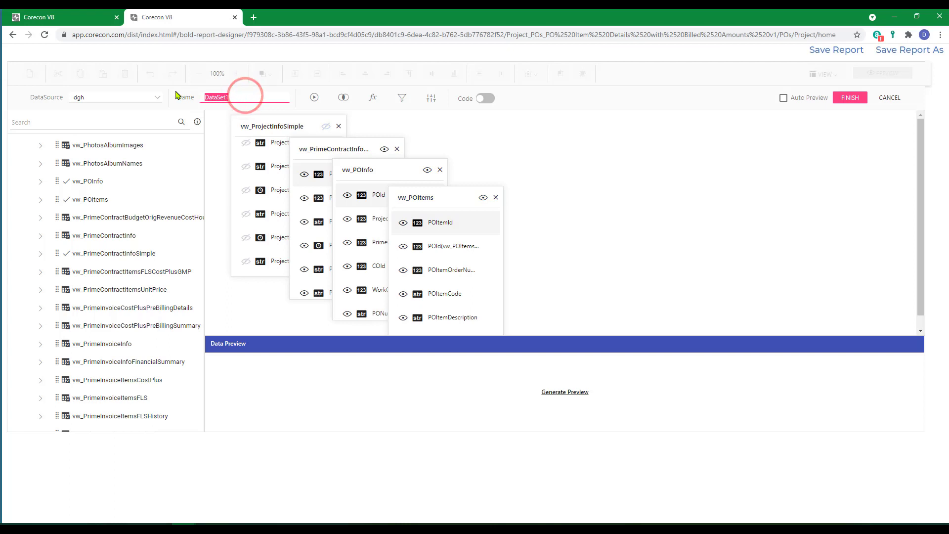
pyautogui.write('dsPO')
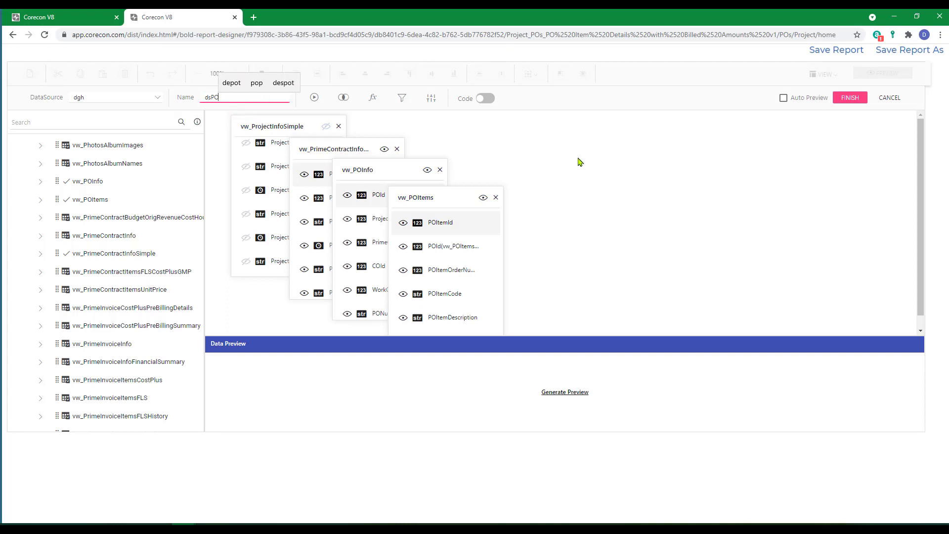
pyautogui.write('s')
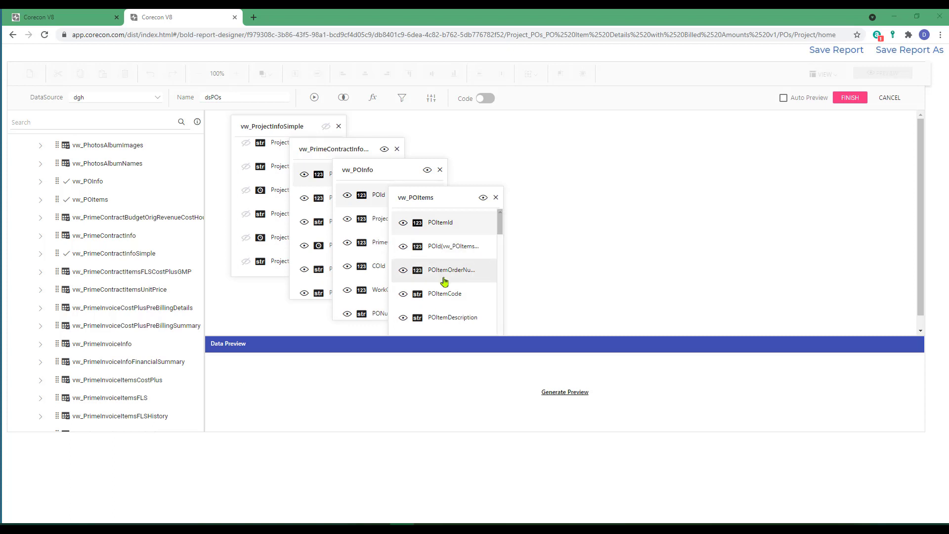
# Step: Show the dataset's SQL code and delete the PrimeContractBillingType, PrimeContractSubtotal, PrimeContractTax and PrimeContractTotal lines, including the leftover blank line
pyautogui.click(486, 99)
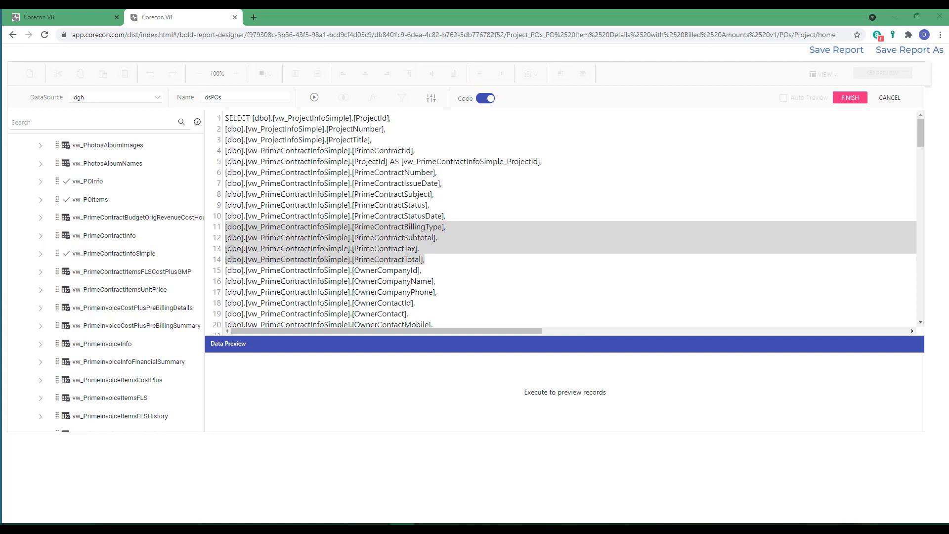
pyautogui.moveTo(423, 259); pyautogui.dragTo(226, 226)
pyautogui.press('Delete')
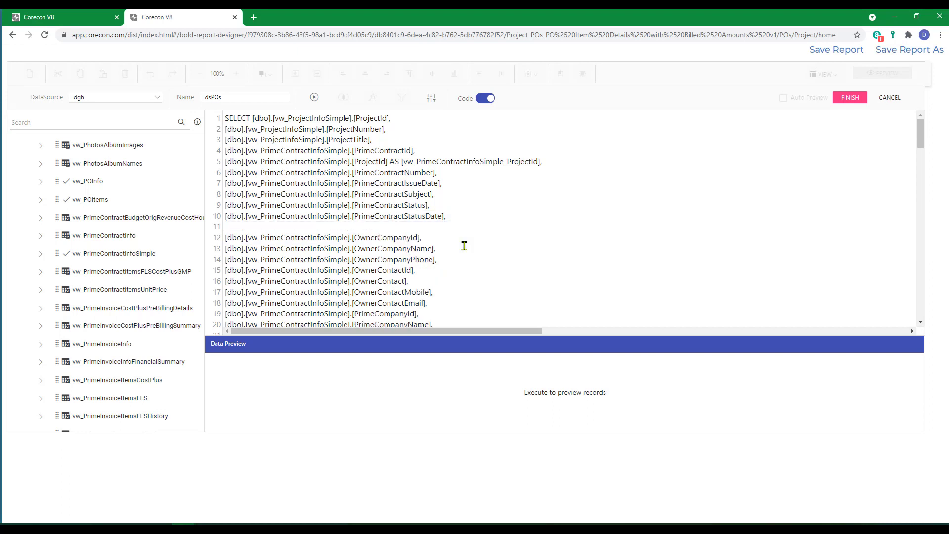
pyautogui.press('Delete')
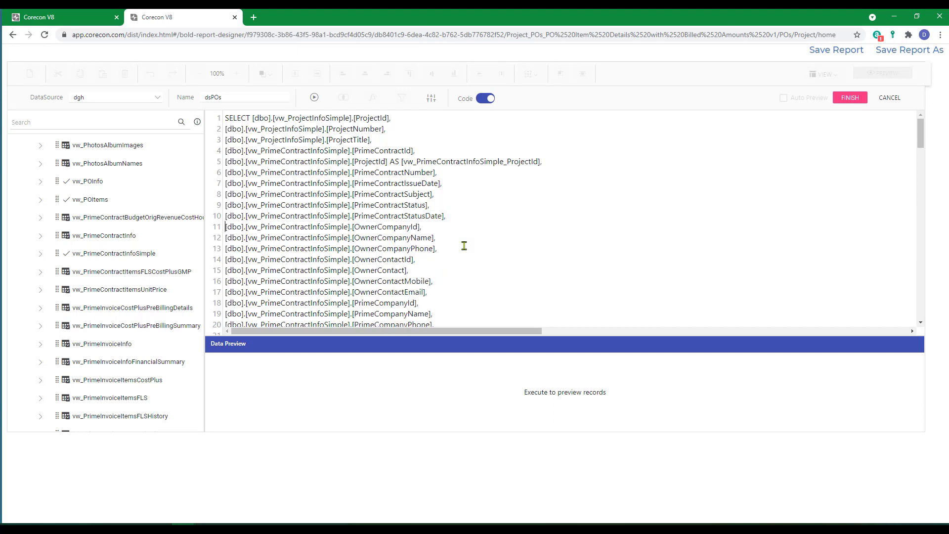
# Step: Finish the dataset and save the report
pyautogui.click(850, 99)
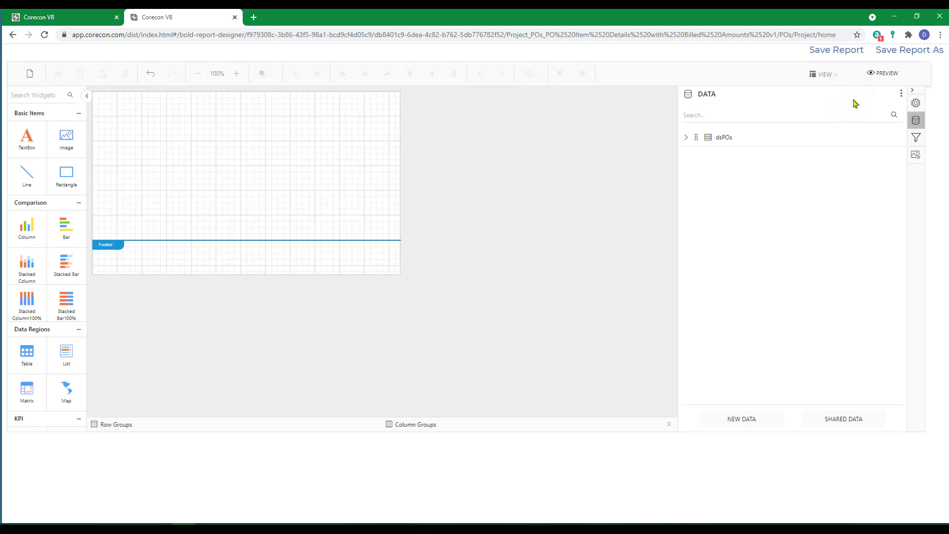
pyautogui.click(841, 54)
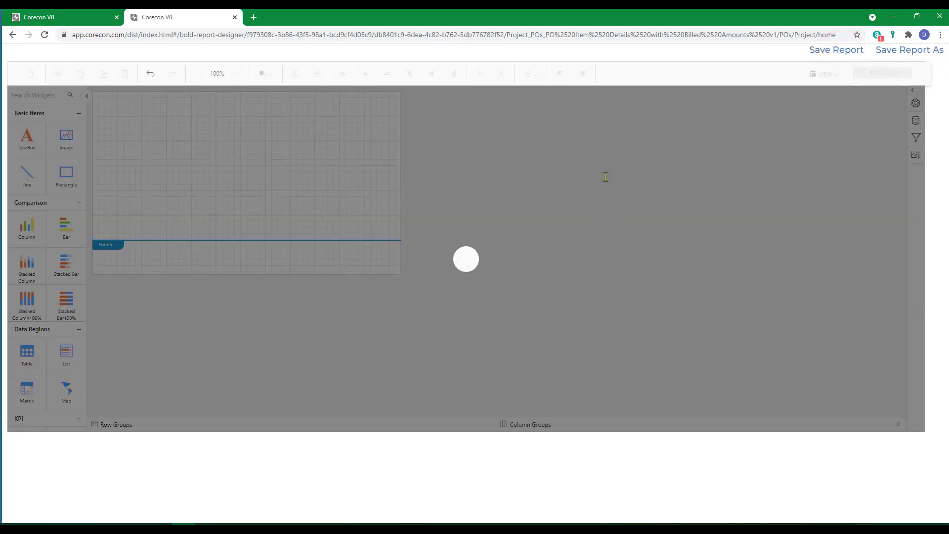